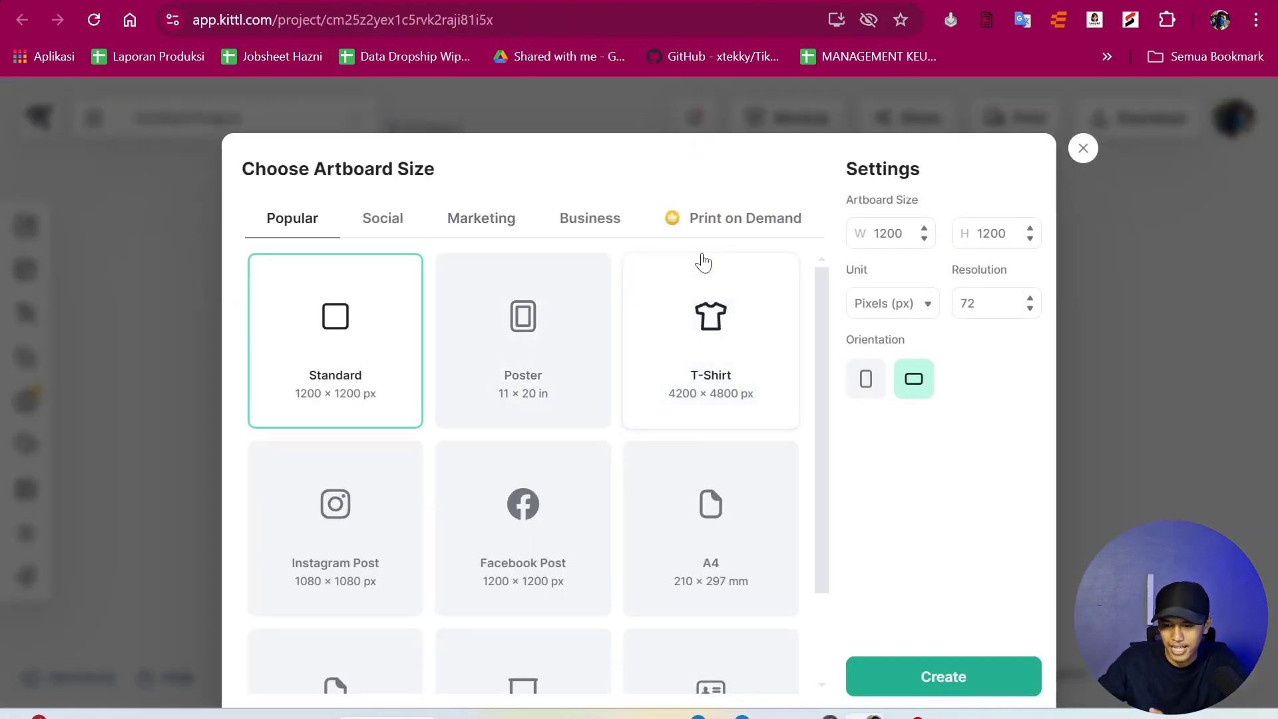
Step: Try the Poster, T-Shirt, A4, Facebook Post and Instagram Post sizes among the popular artboard presets
scroll(392, 329, "down", 2)
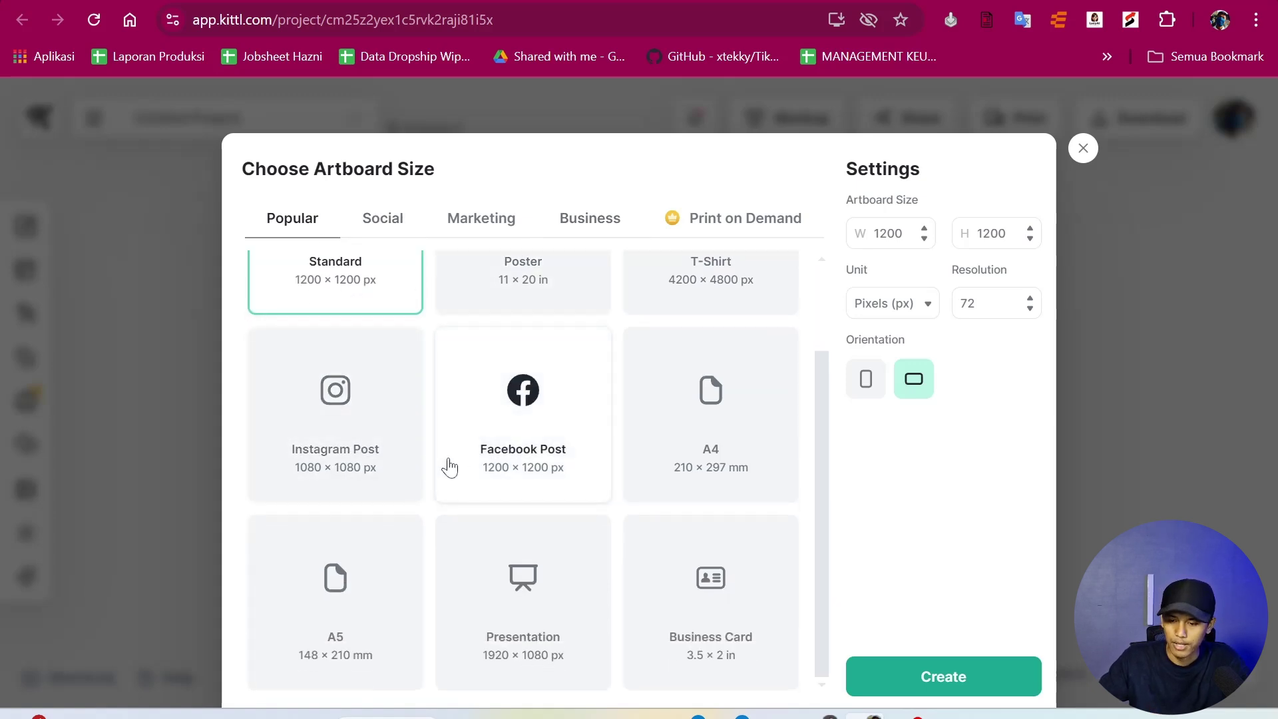
scroll(439, 456, "up", 2)
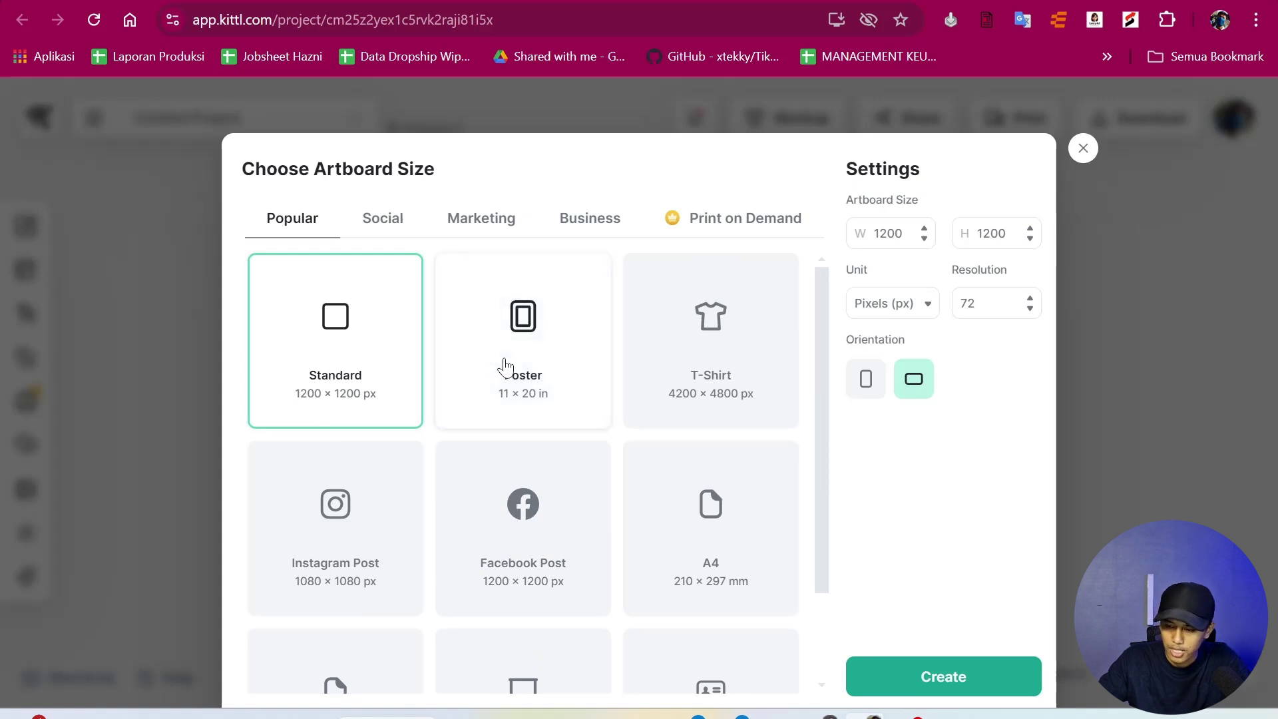
left_click(504, 366)
left_click(715, 345)
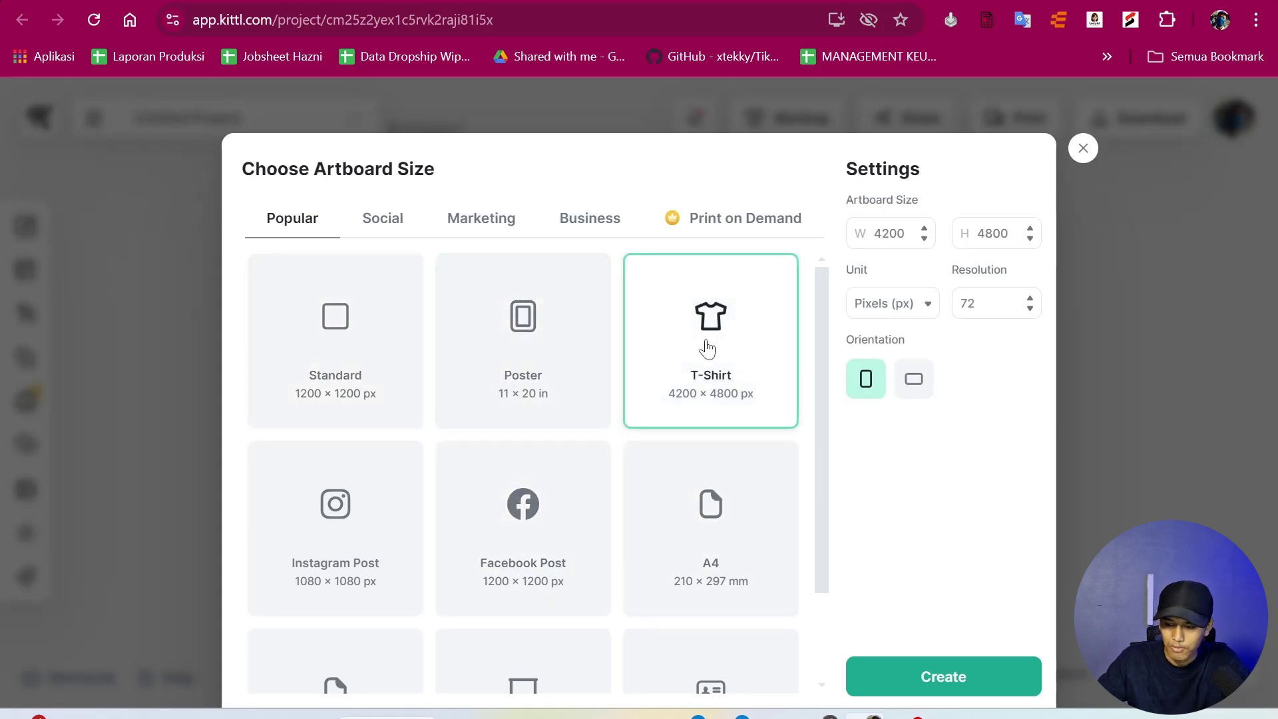
scroll(706, 348, "down", 2)
left_click(707, 420)
left_click(535, 420)
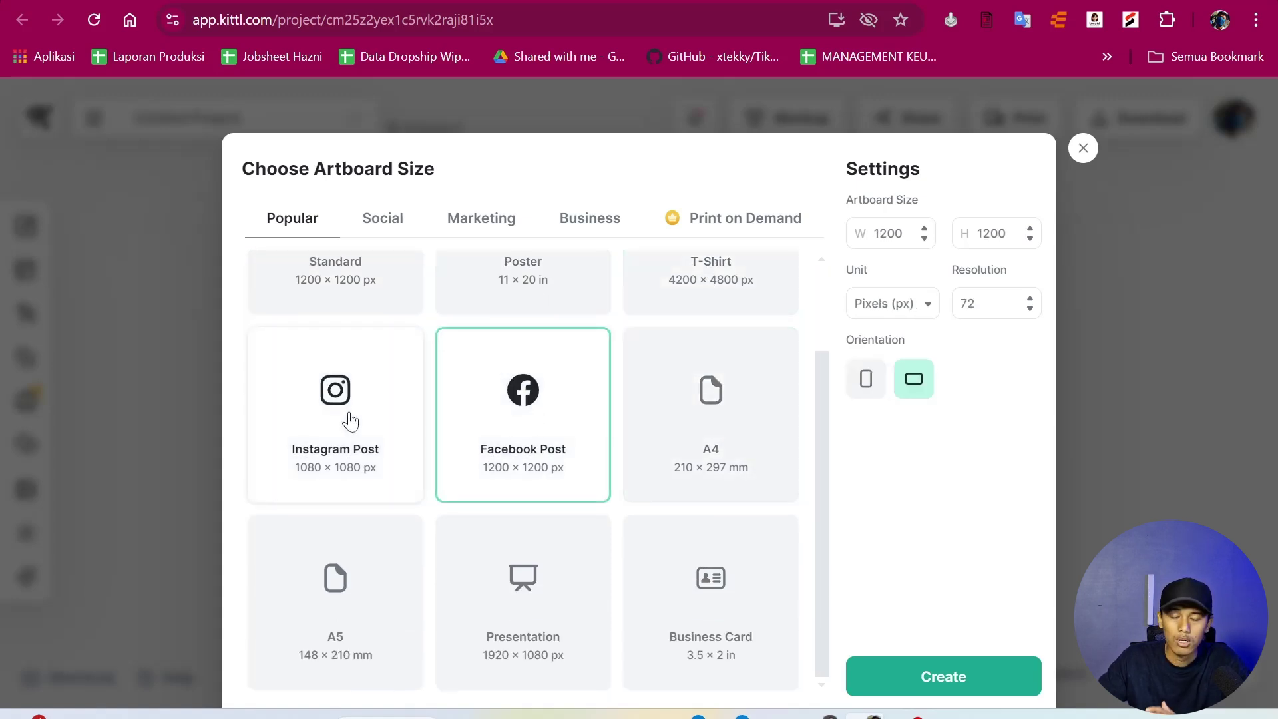
left_click(348, 420)
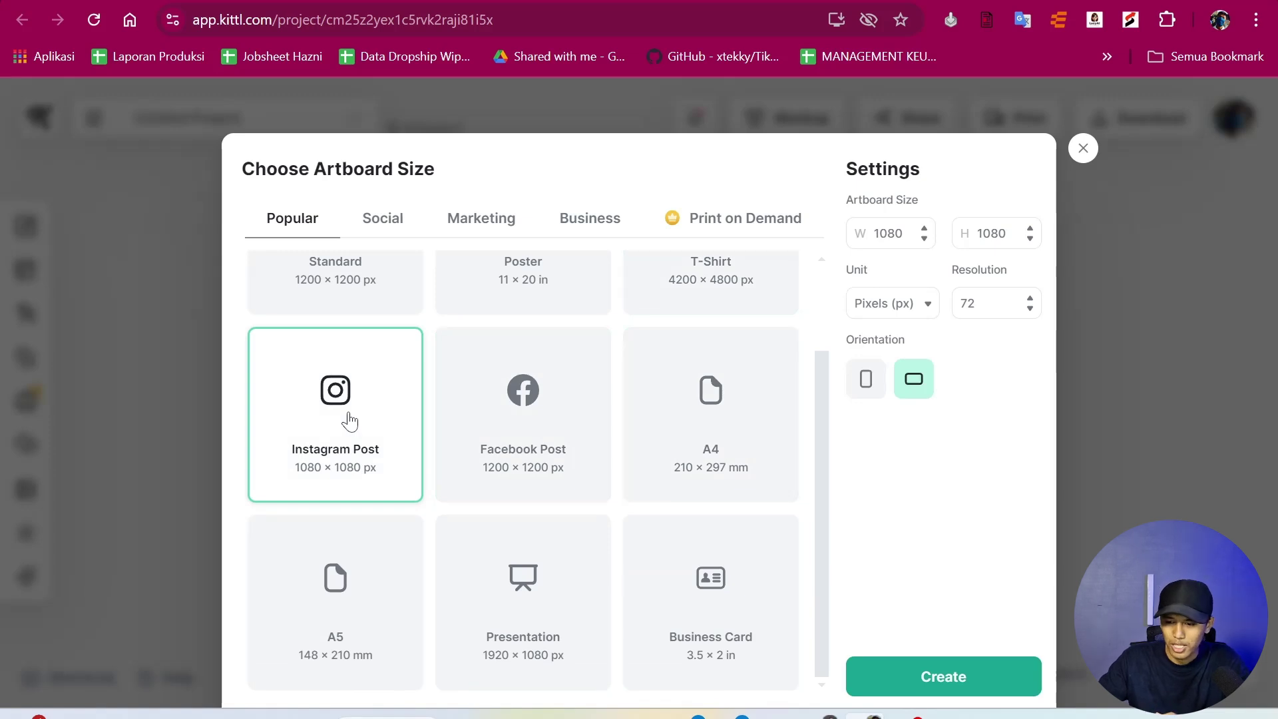
Step: Look through the Social, Marketing, Business and Print on Demand artboard presets and try the Printful T-Shirt size
left_click(380, 220)
left_click(474, 229)
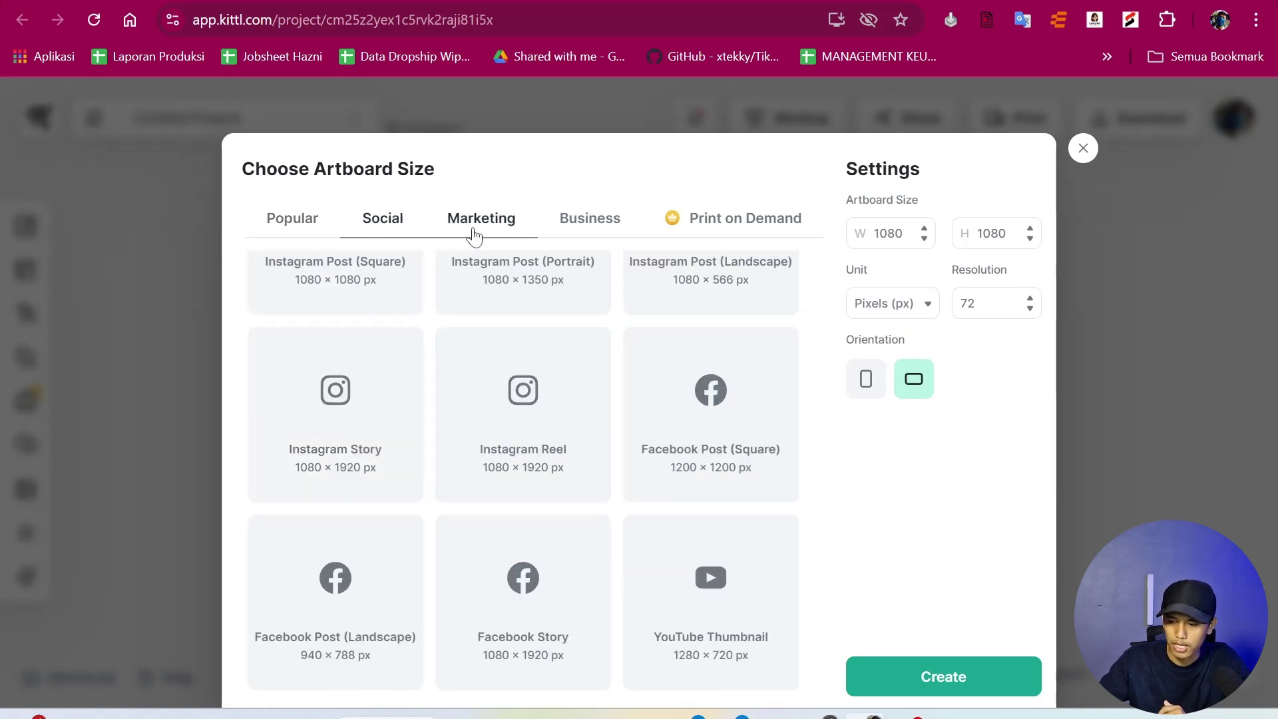
left_click(594, 229)
left_click(737, 233)
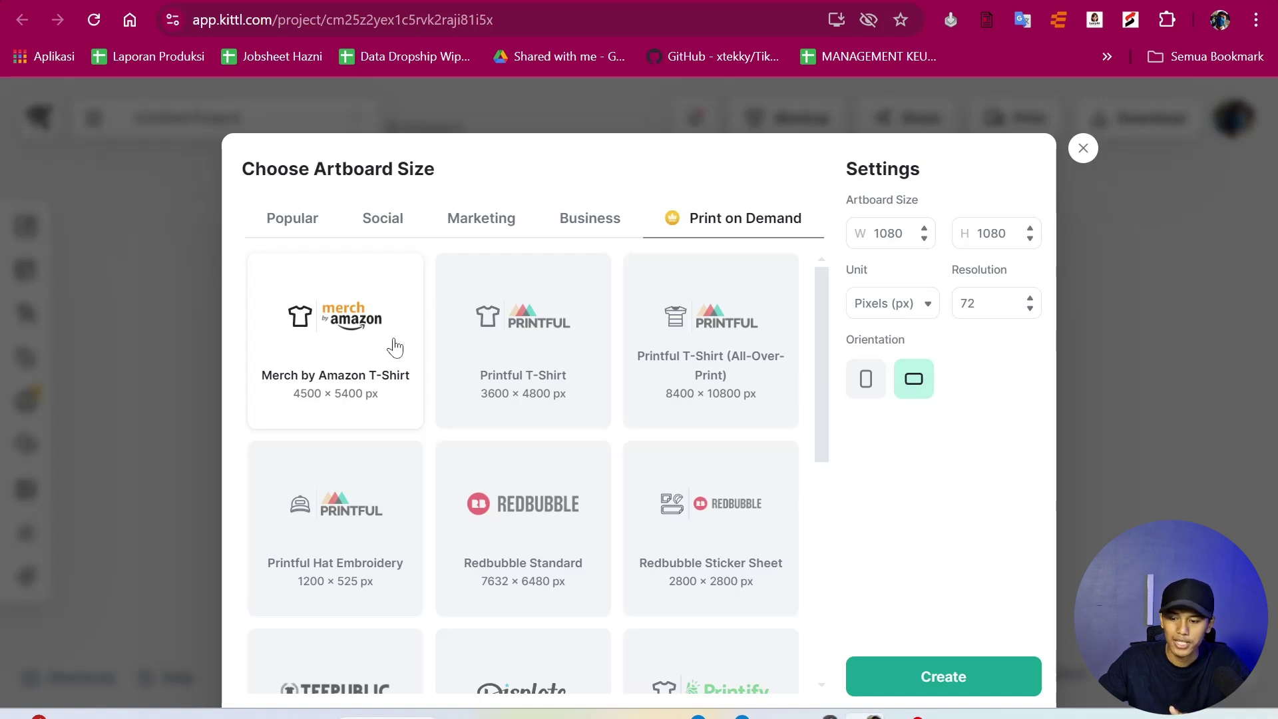
left_click(516, 339)
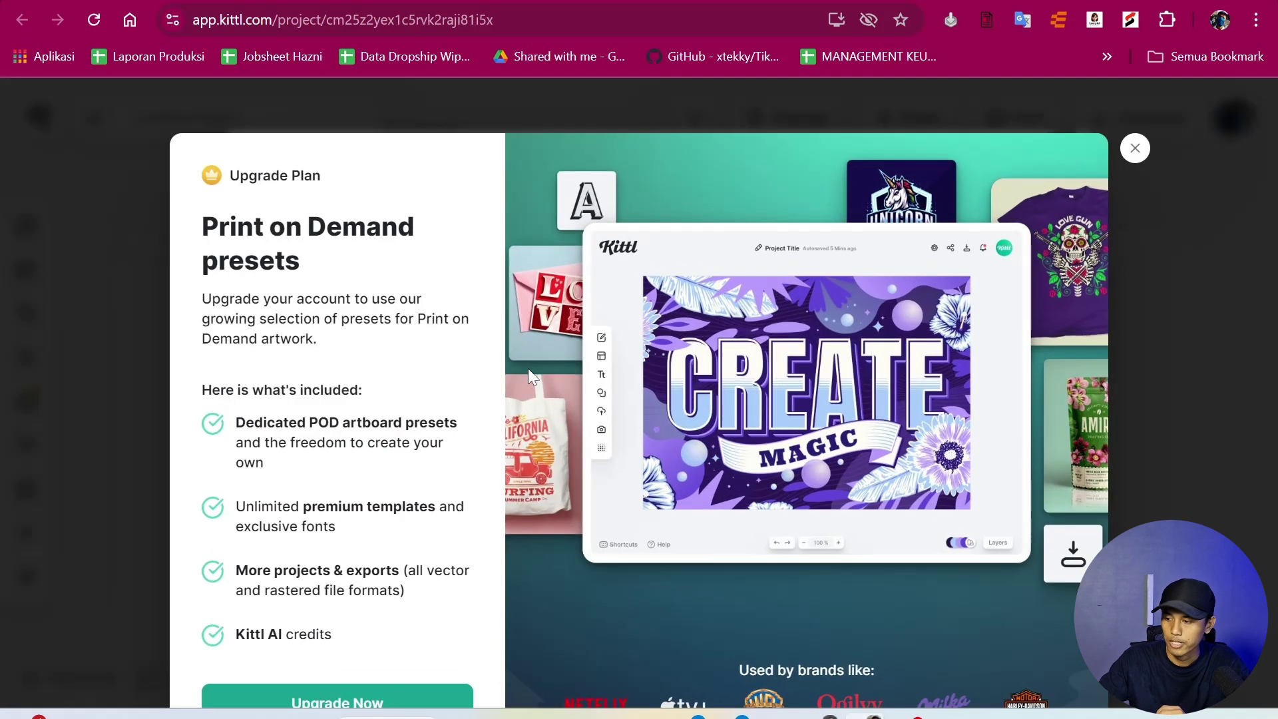
left_click(1135, 147)
scroll(606, 313, "down", 6)
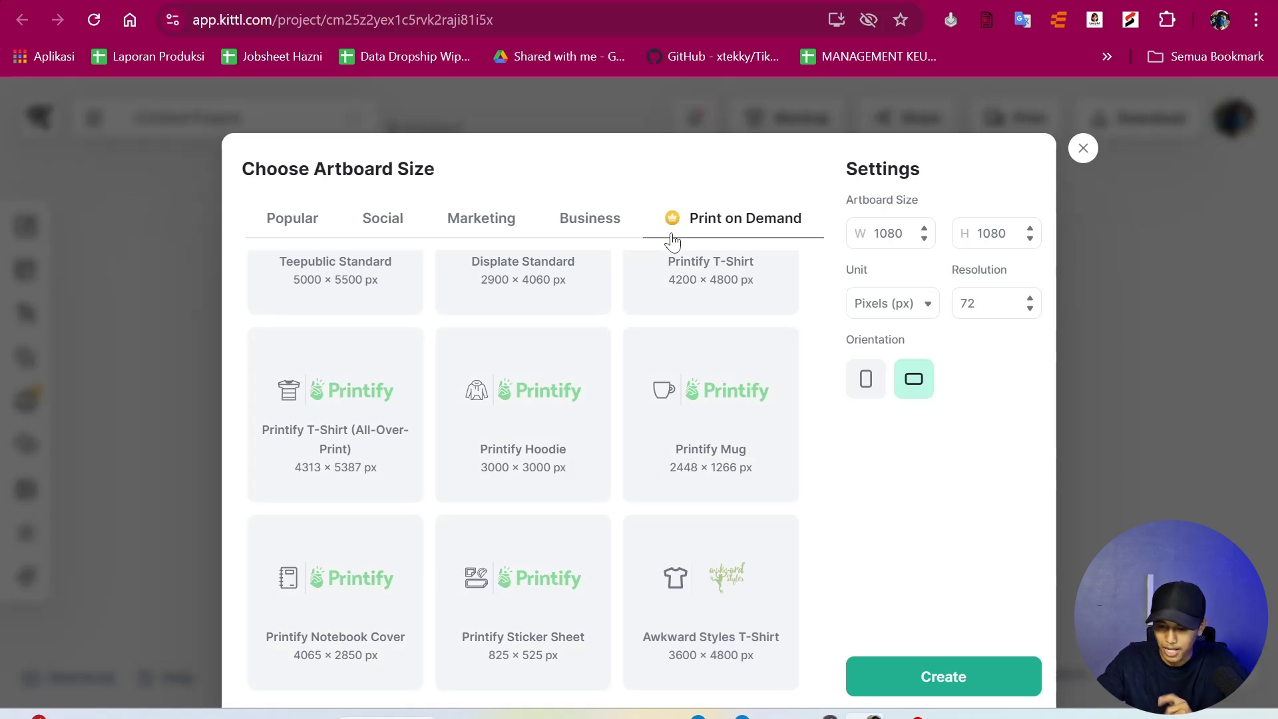
Step: Create a 4200 × 4800 px artboard from the popular T-Shirt preset and select it
left_click(248, 218)
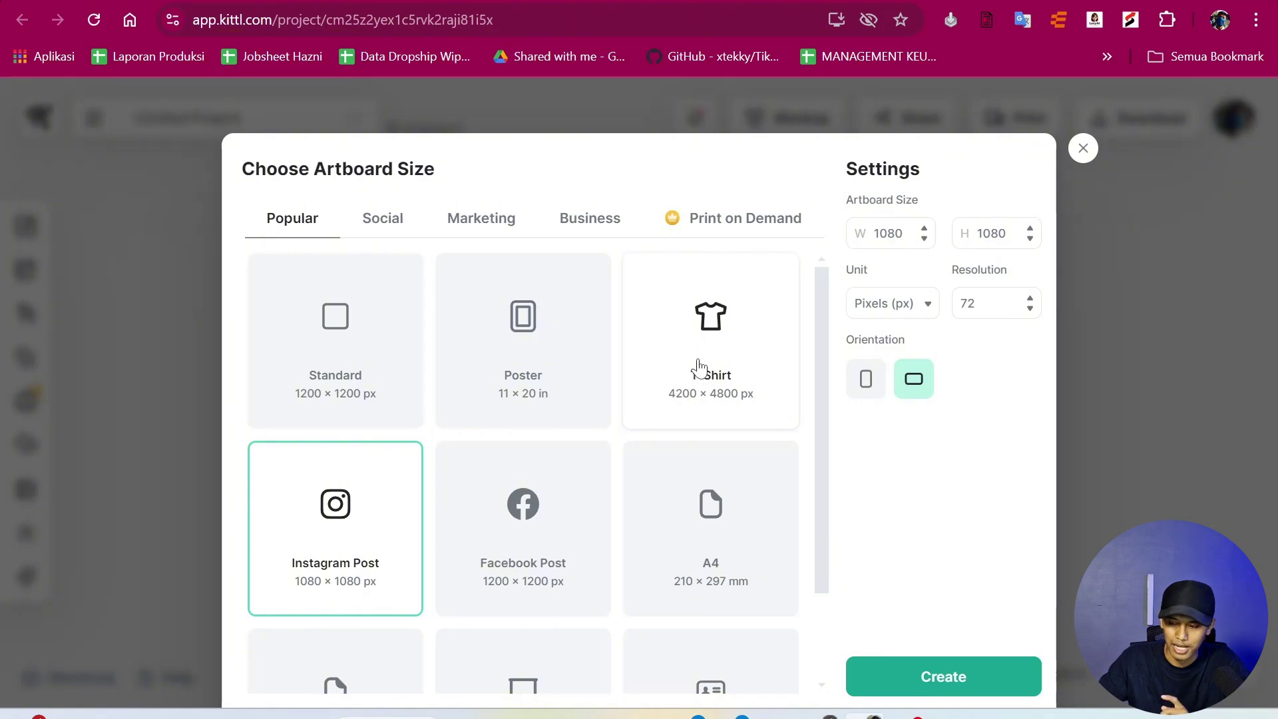
left_click(711, 343)
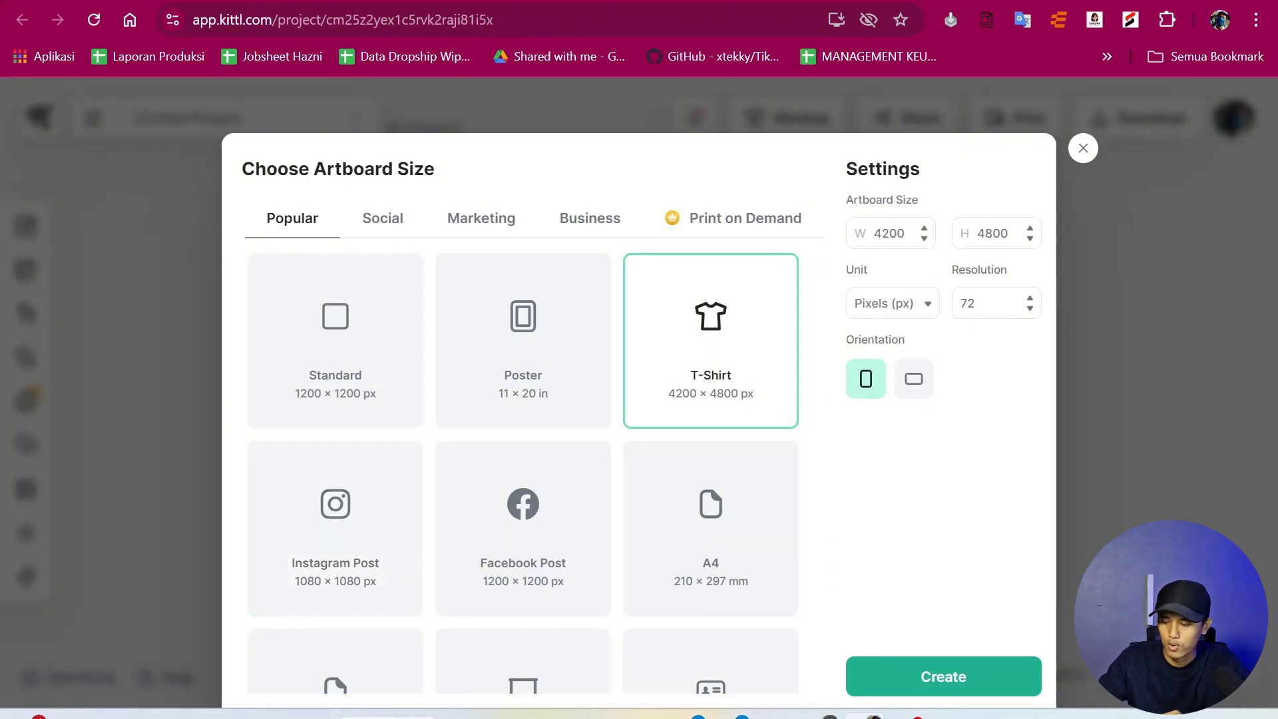
left_click(981, 685)
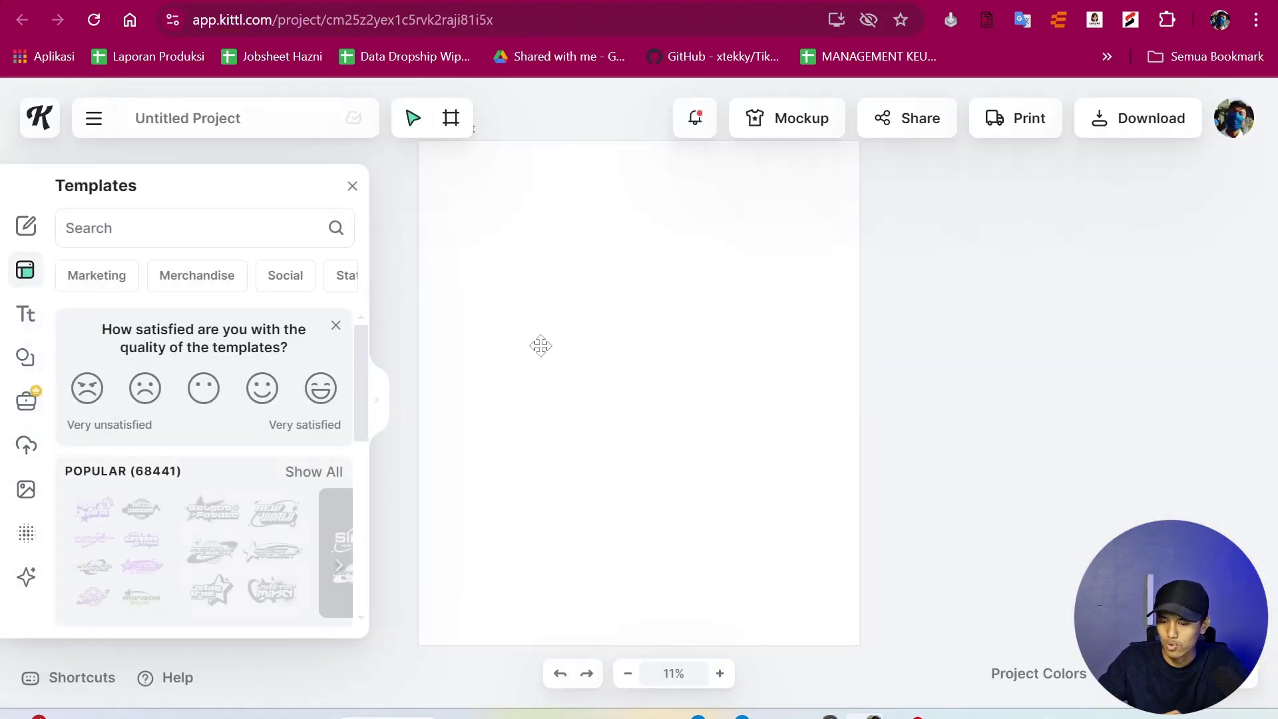
left_click(583, 329)
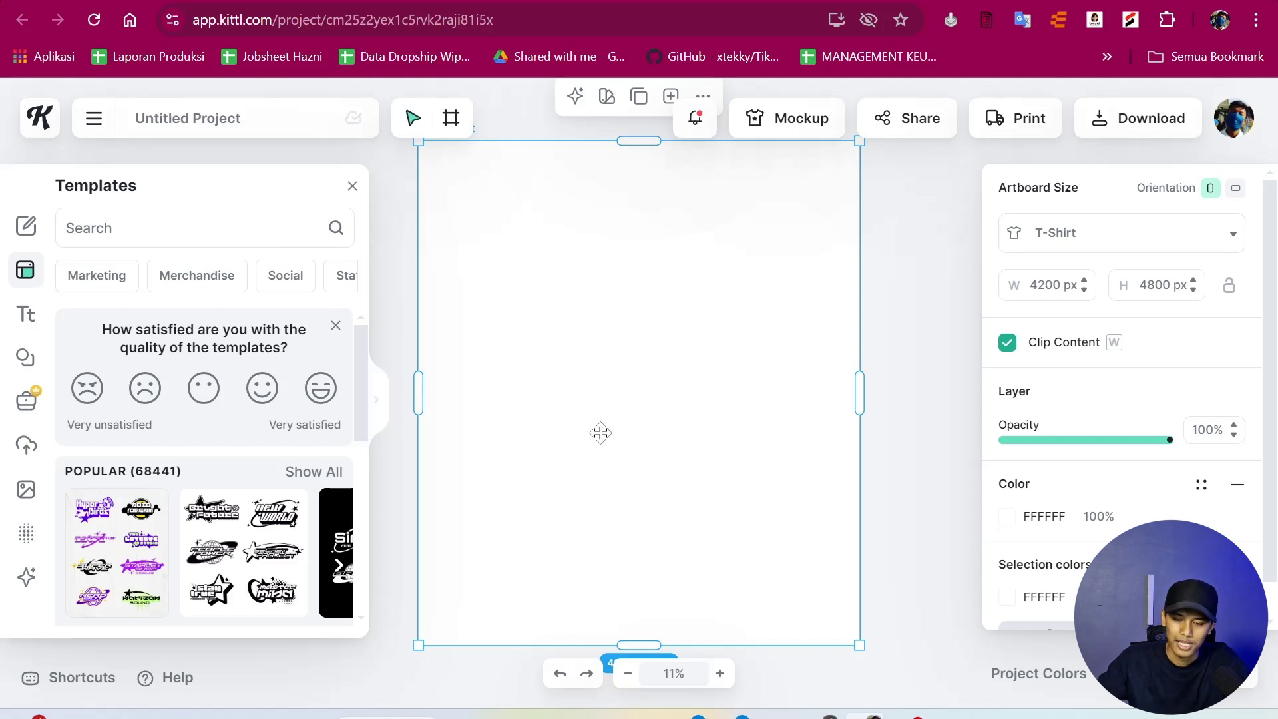
Step: Search the templates for "tshirt pod"
left_click(133, 229)
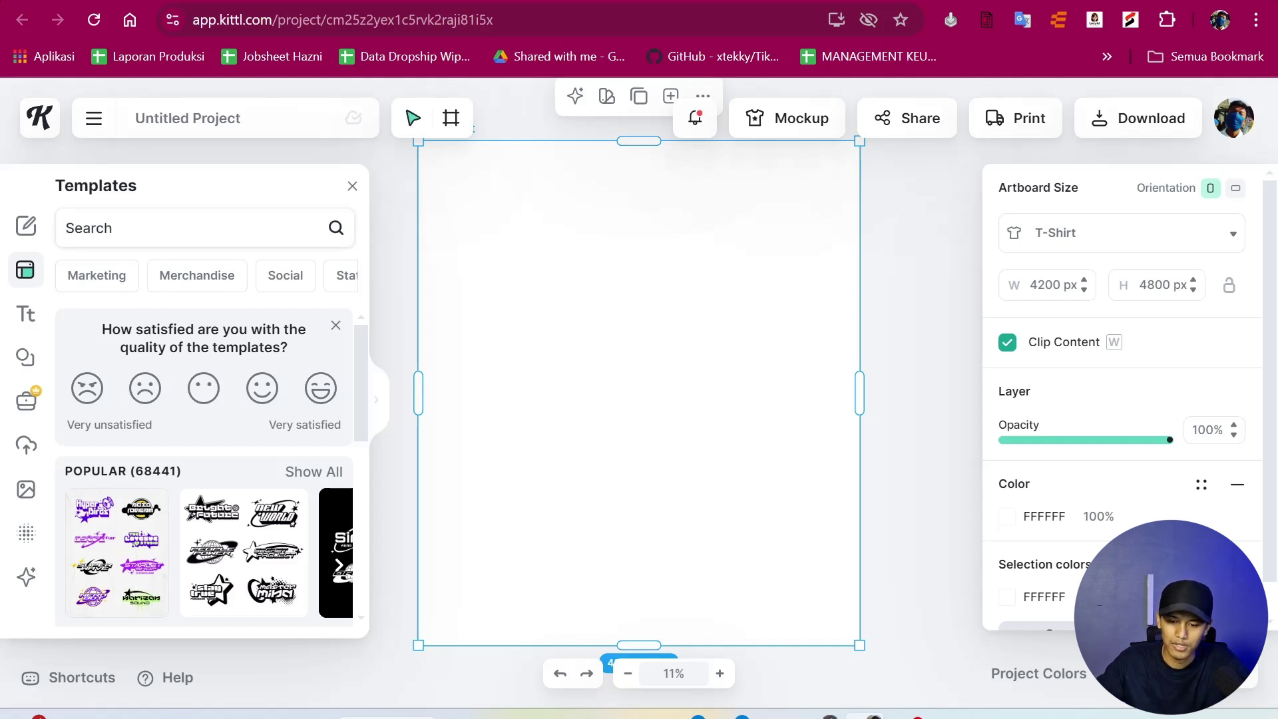
left_click(129, 274)
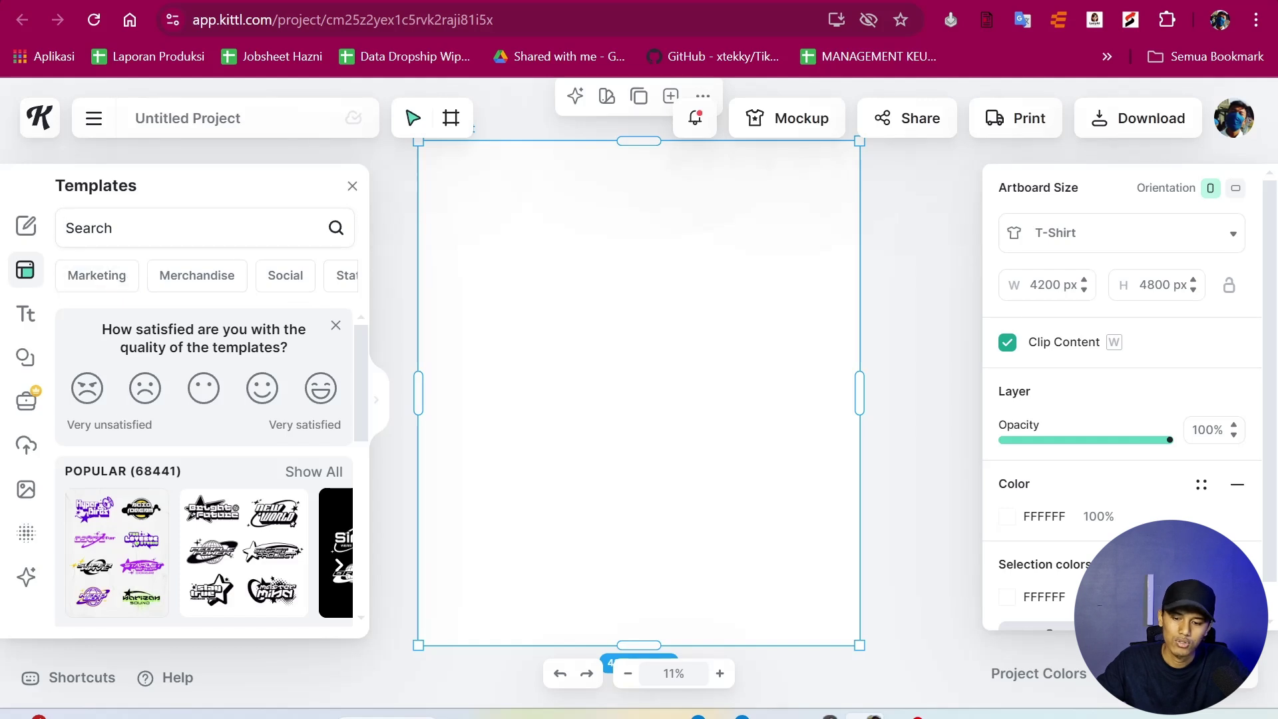
left_click(133, 228)
type("t")
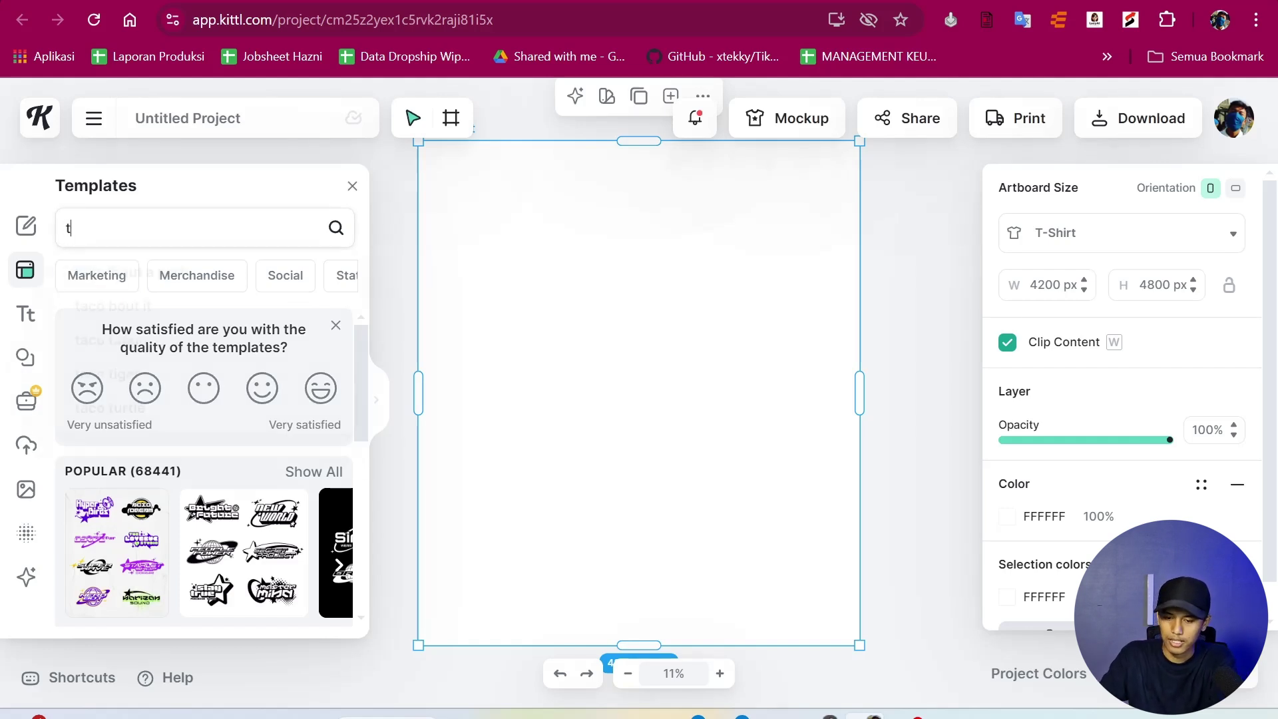
type("shi")
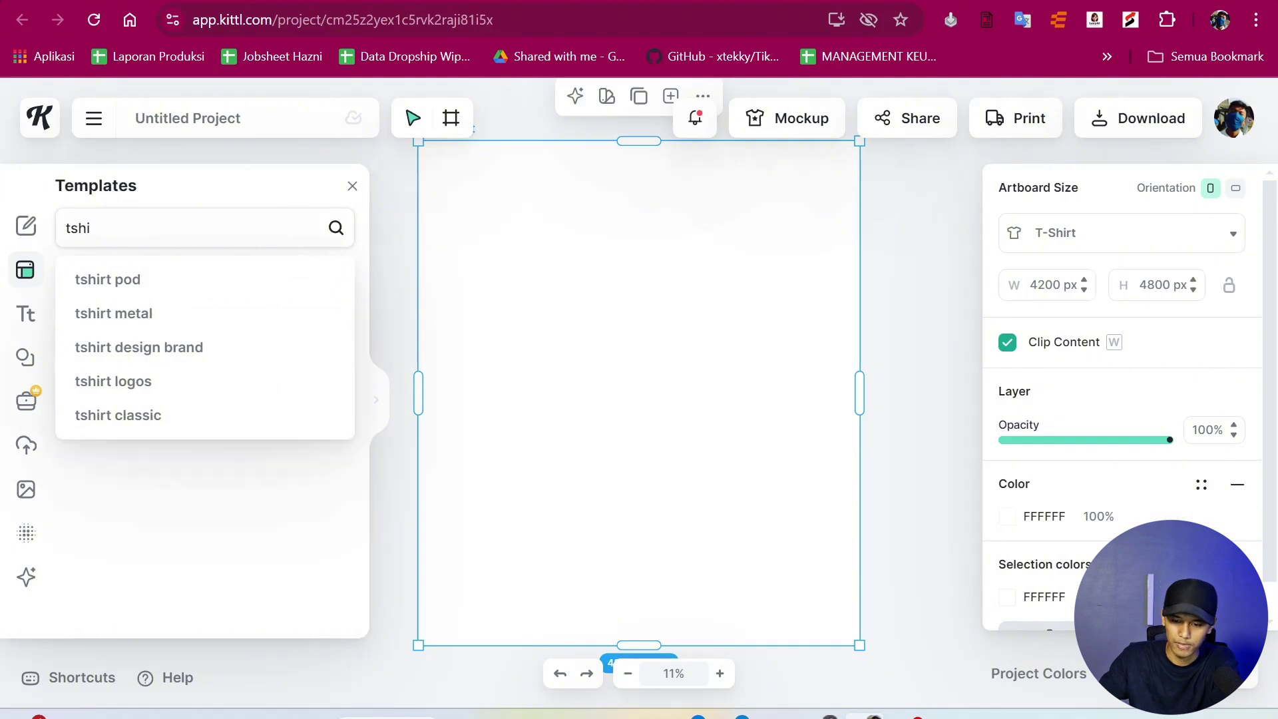
left_click(194, 279)
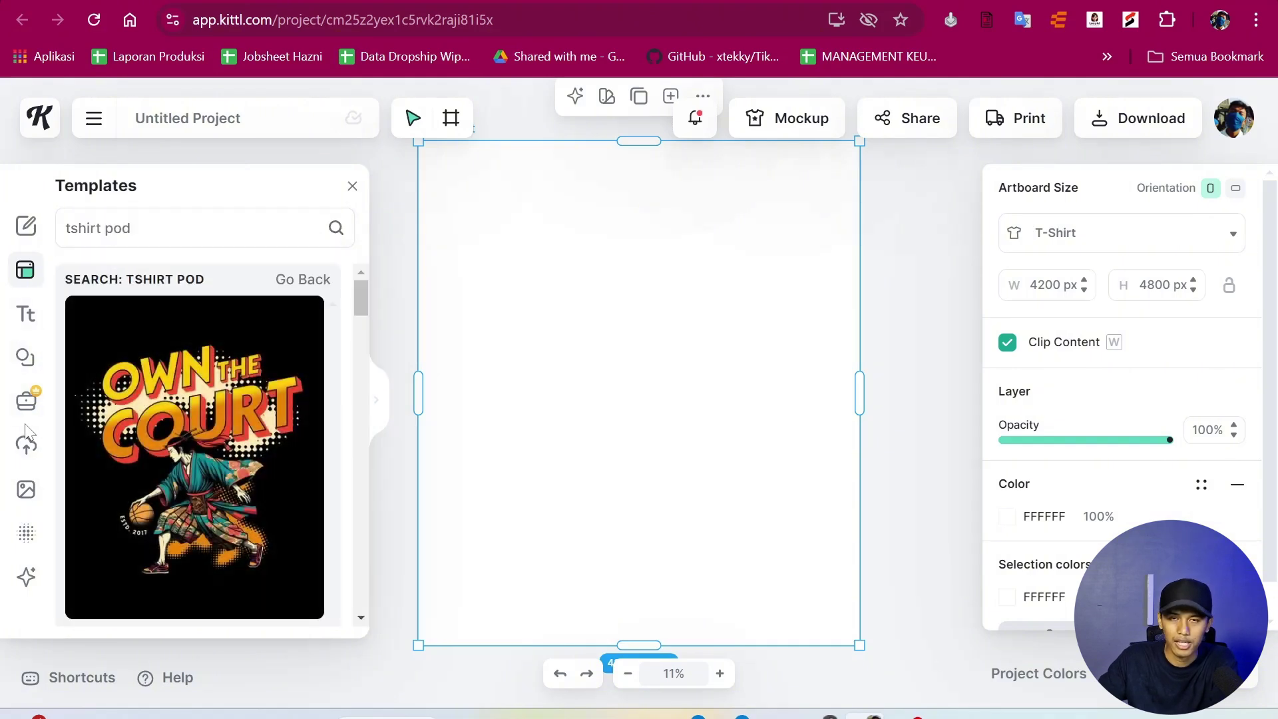
Step: Add the "Effort Is The Real game-changer" basketball template from the search results to the project
scroll(144, 431, "down", 5)
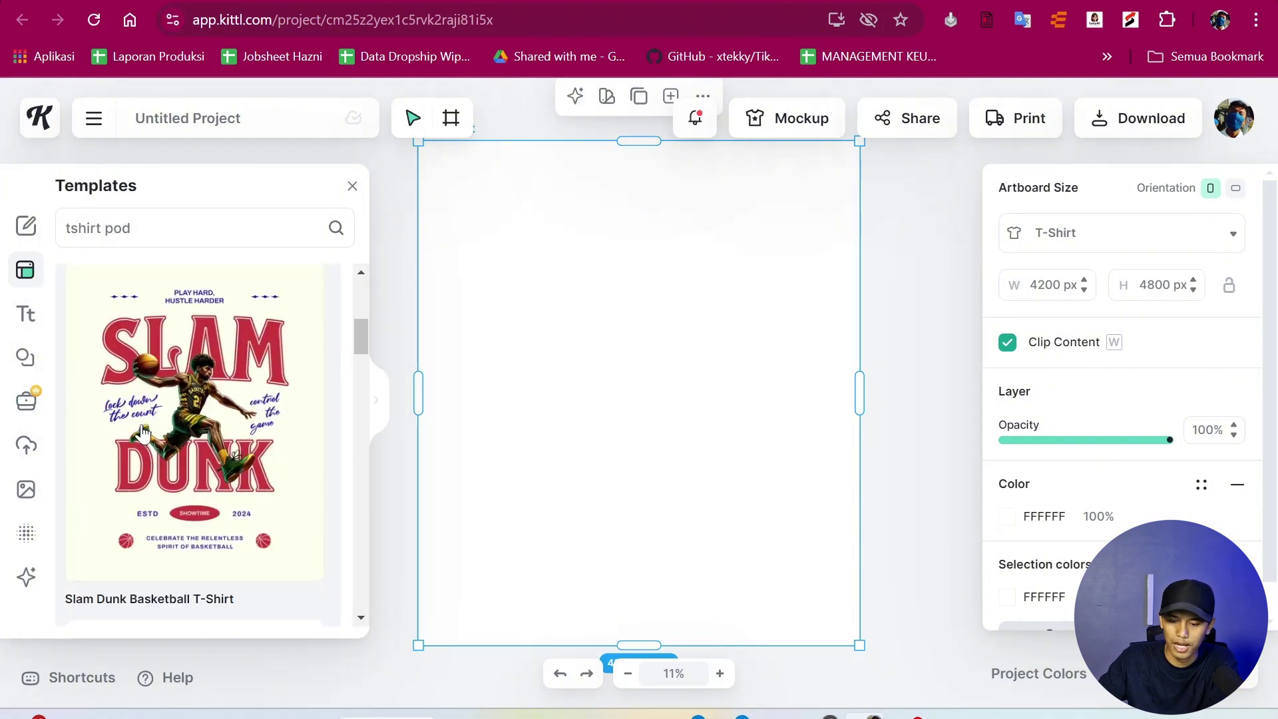
scroll(143, 431, "down", 10)
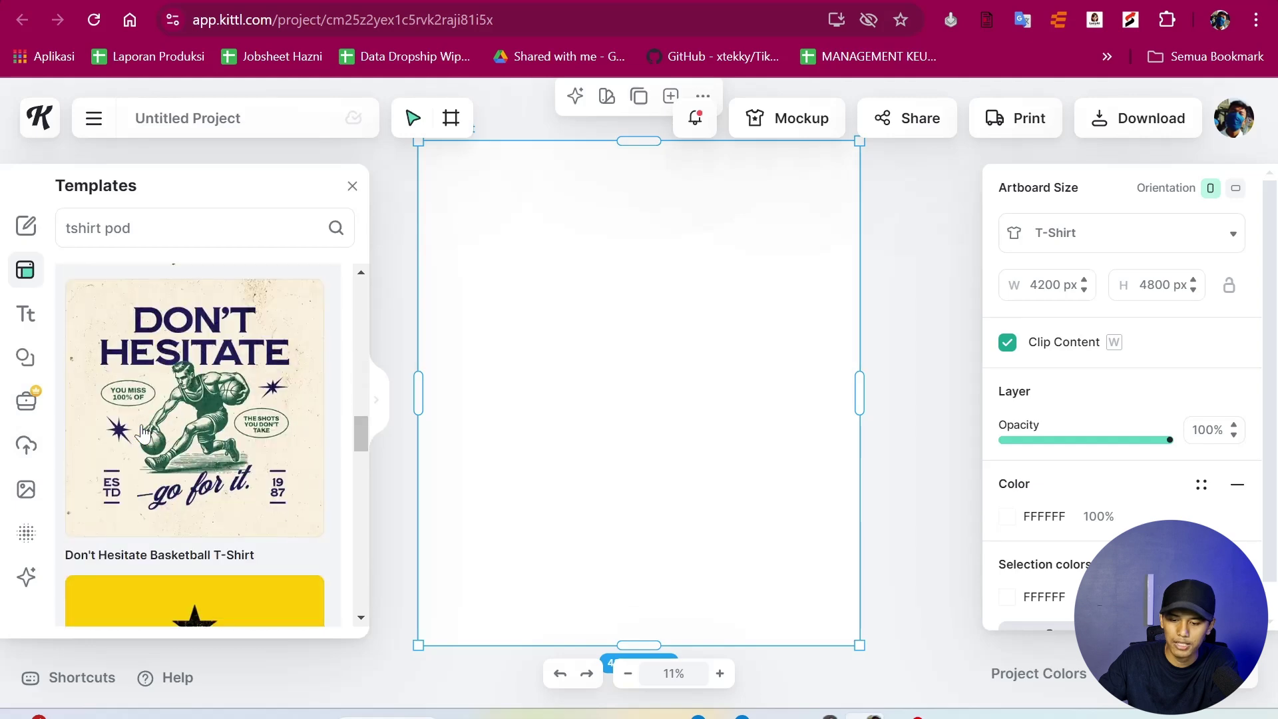
scroll(141, 440, "down", 8)
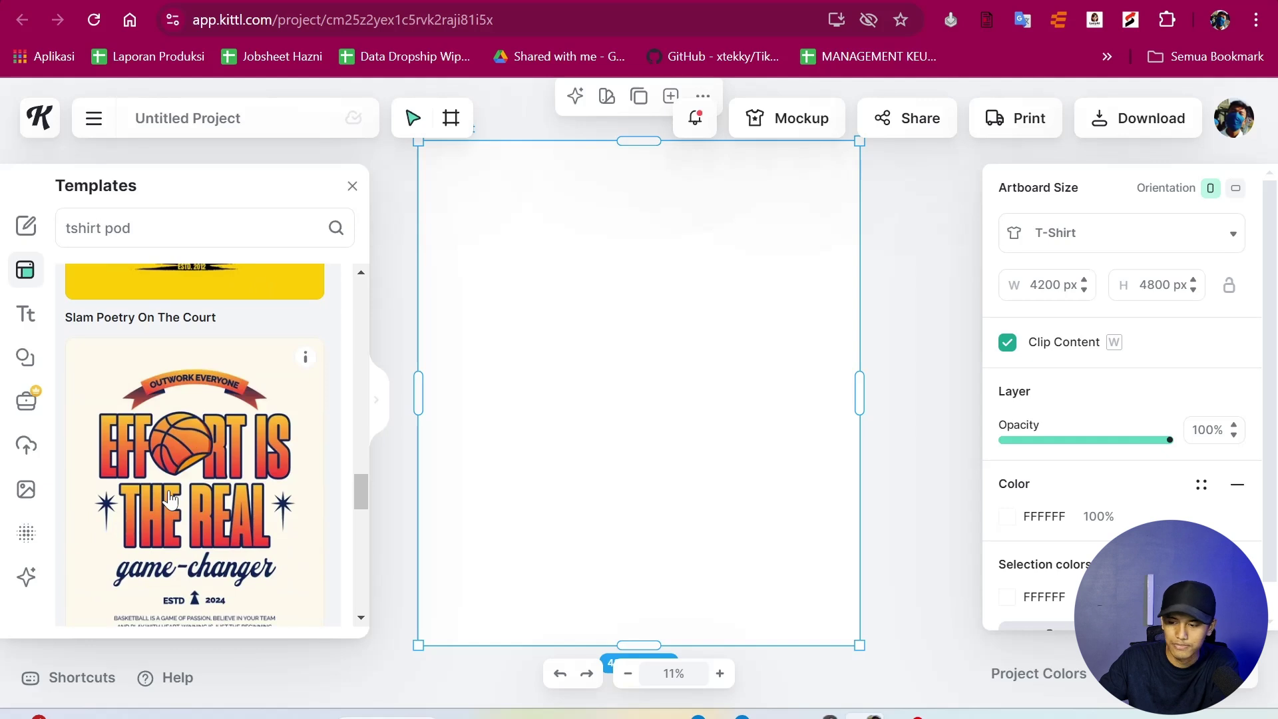
left_click(169, 498)
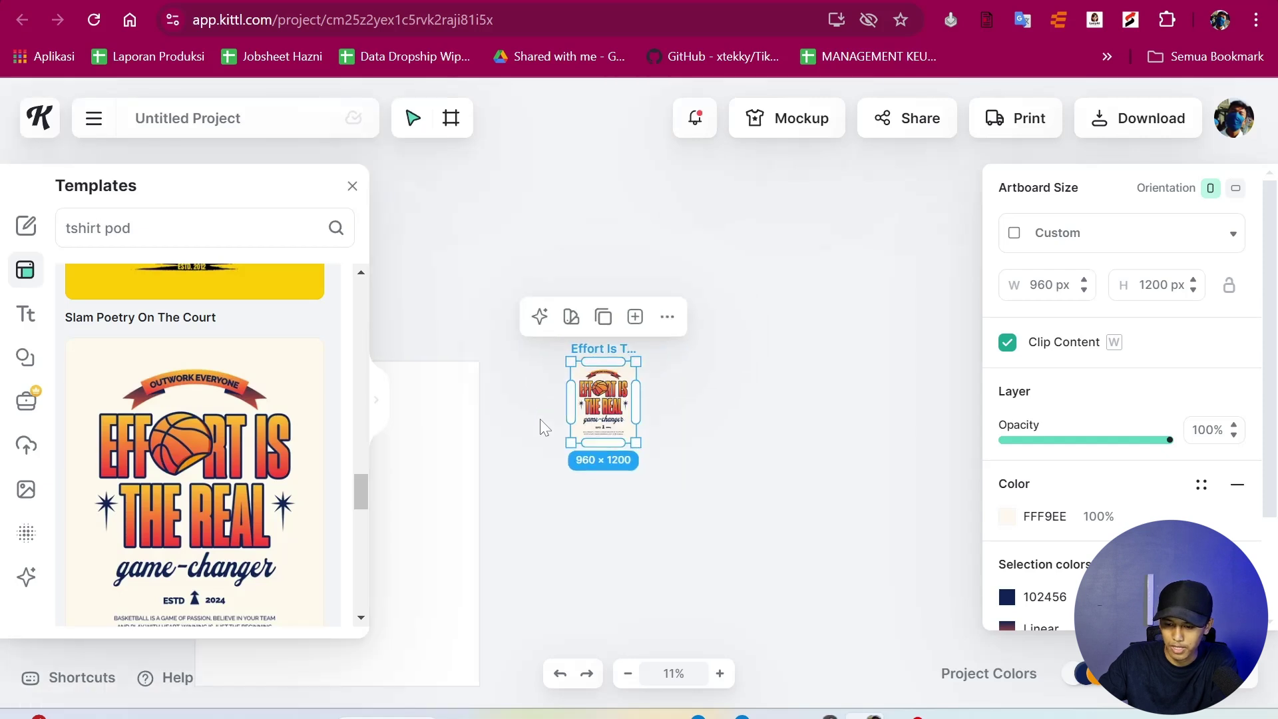
Step: Try to move the template's ribbon banner alone onto the T-Shirt artboard, and undo the move
scroll(571, 508, "down", 3)
left_click(570, 497)
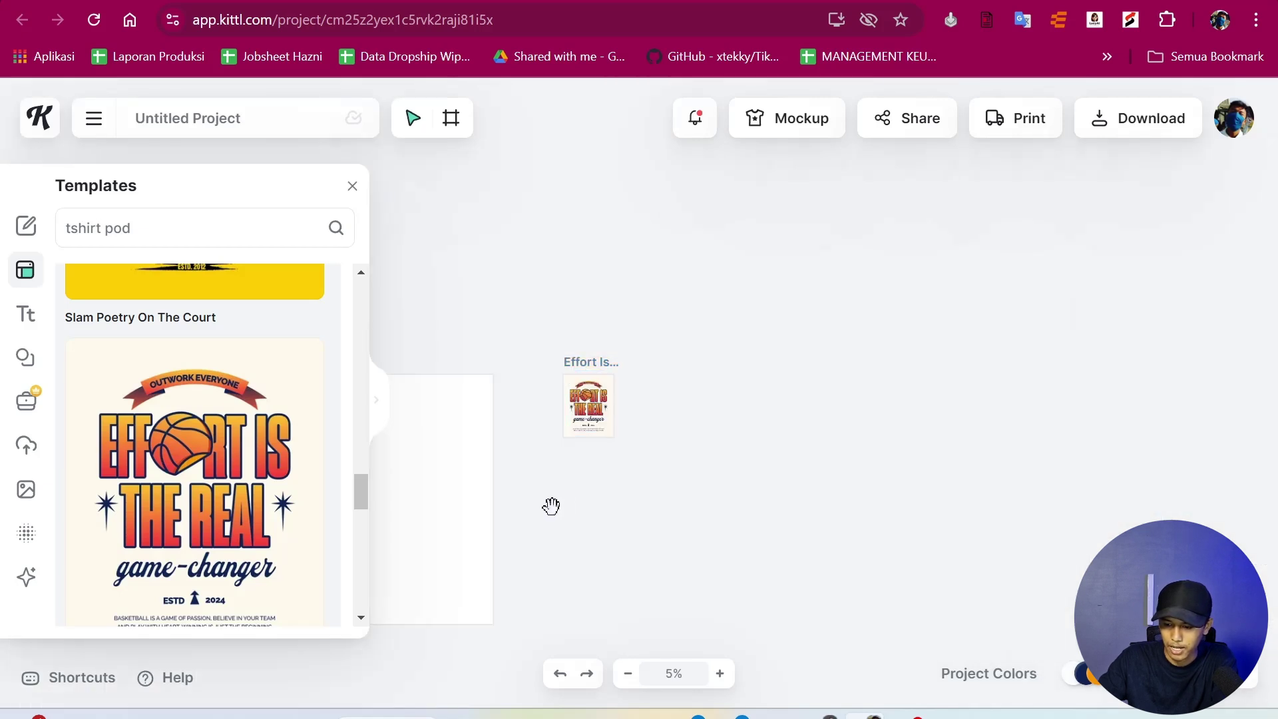
left_click_drag(551, 506, 754, 402)
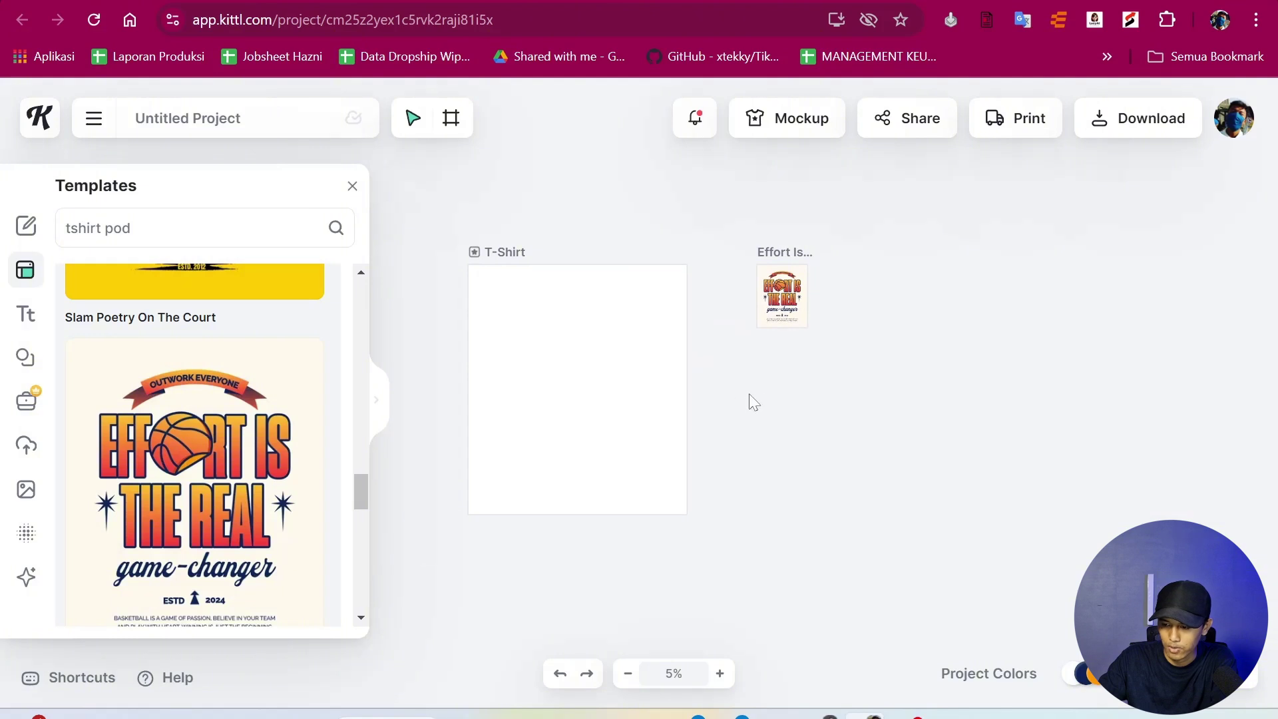
left_click_drag(780, 273, 619, 308)
key("ctrl+z")
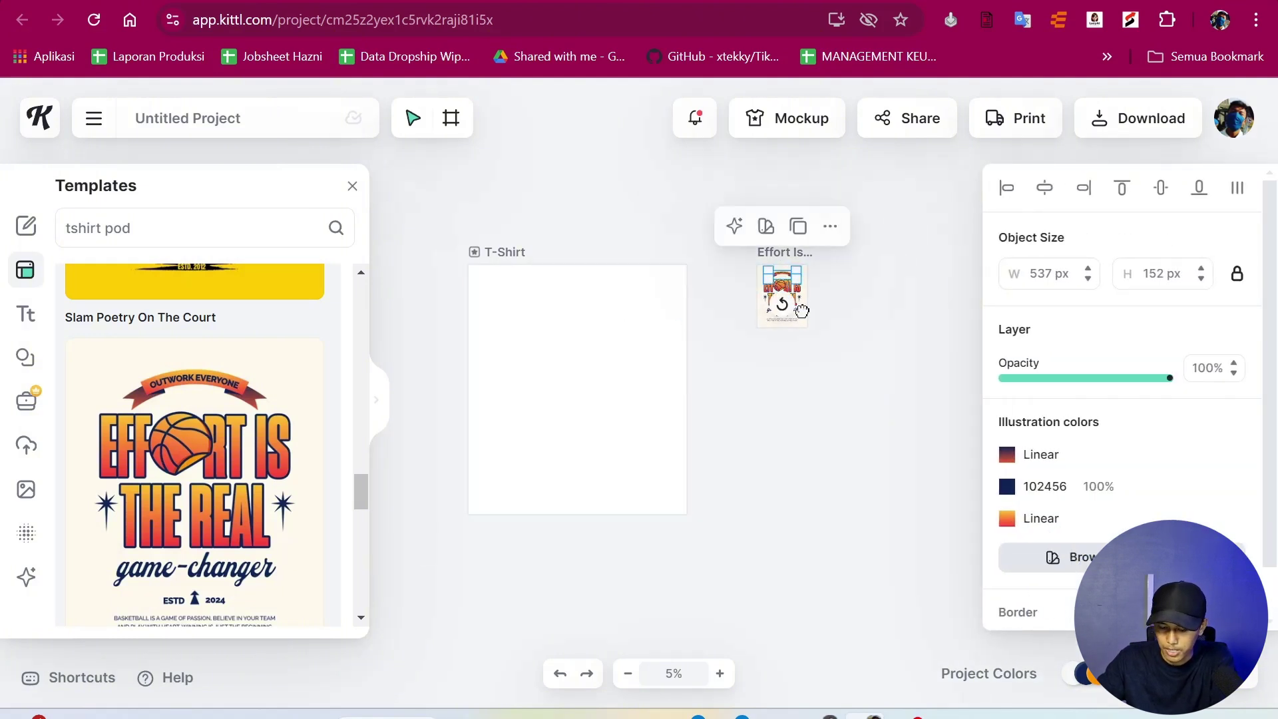
key("ctrl+z")
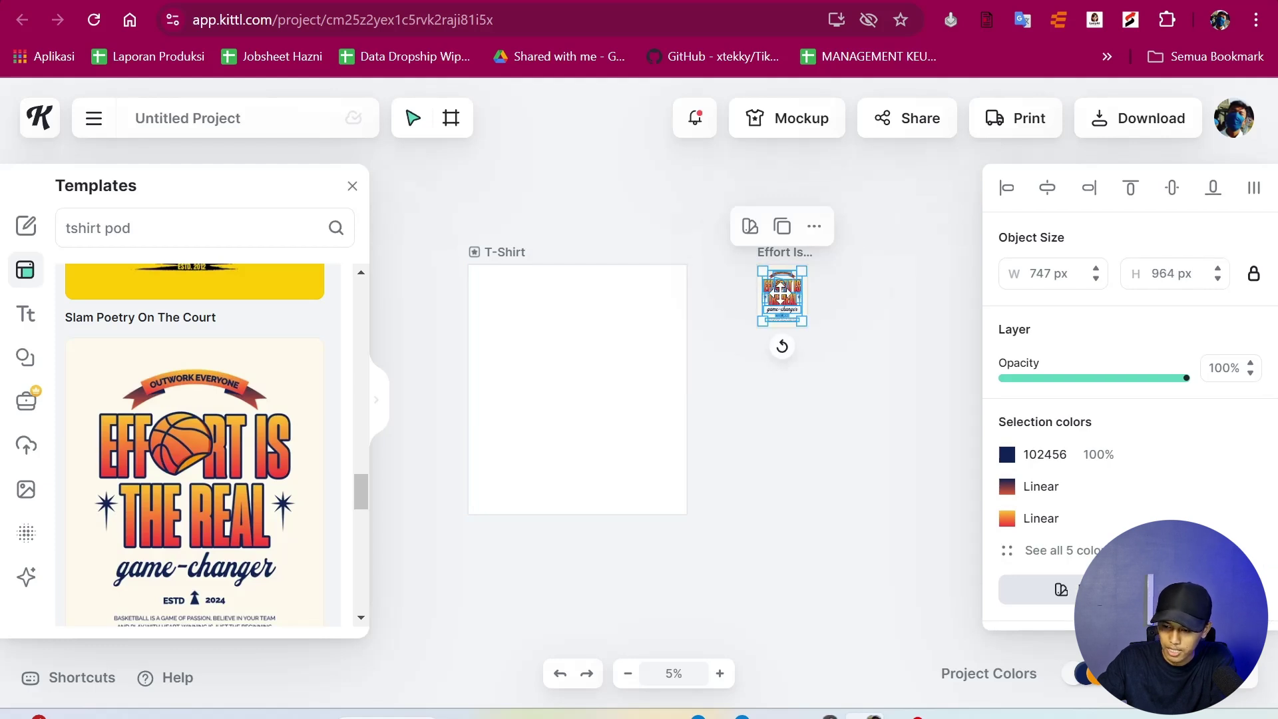
Step: Move the template's complete design onto the T-Shirt artboard and enlarge it, centered, to fill most of the artboard
left_click_drag(781, 291, 669, 489)
left_click_drag(558, 352, 516, 296)
left_click_drag(540, 349, 518, 349)
left_click(711, 457)
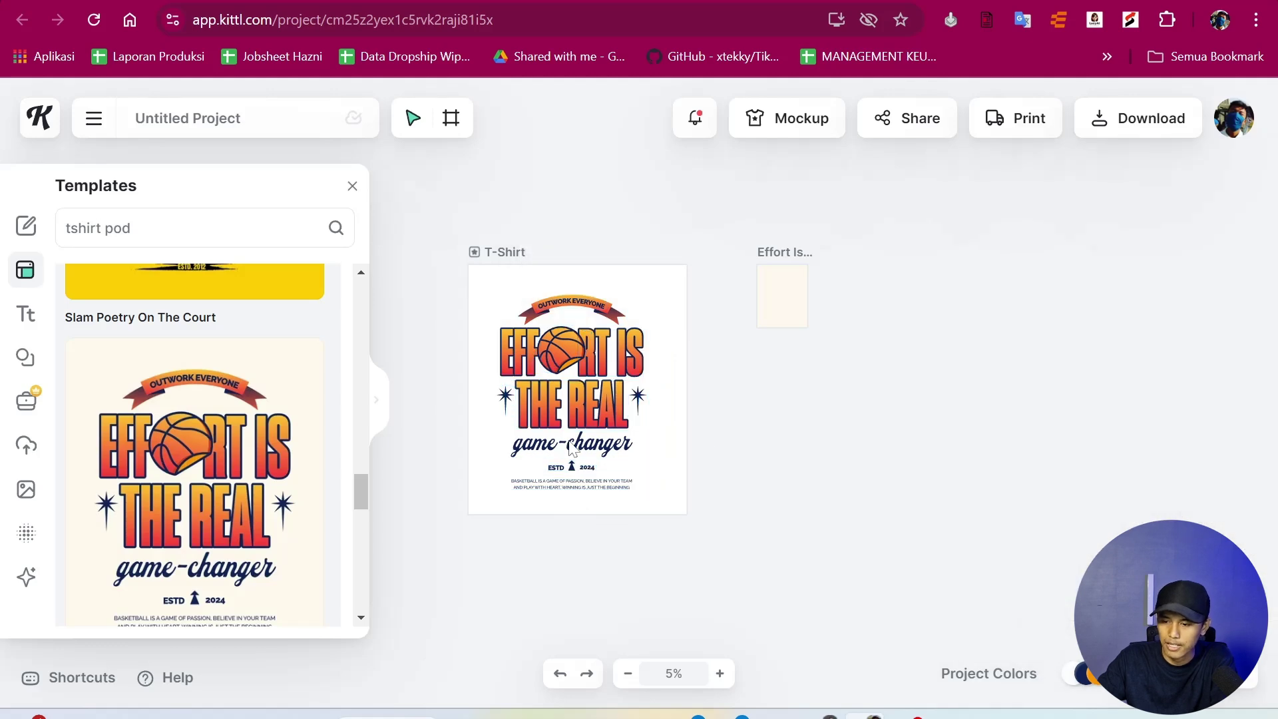
Step: Change the script text "game-changer" on the T-Shirt artboard to "game-clasic"
scroll(571, 451, "up", 4)
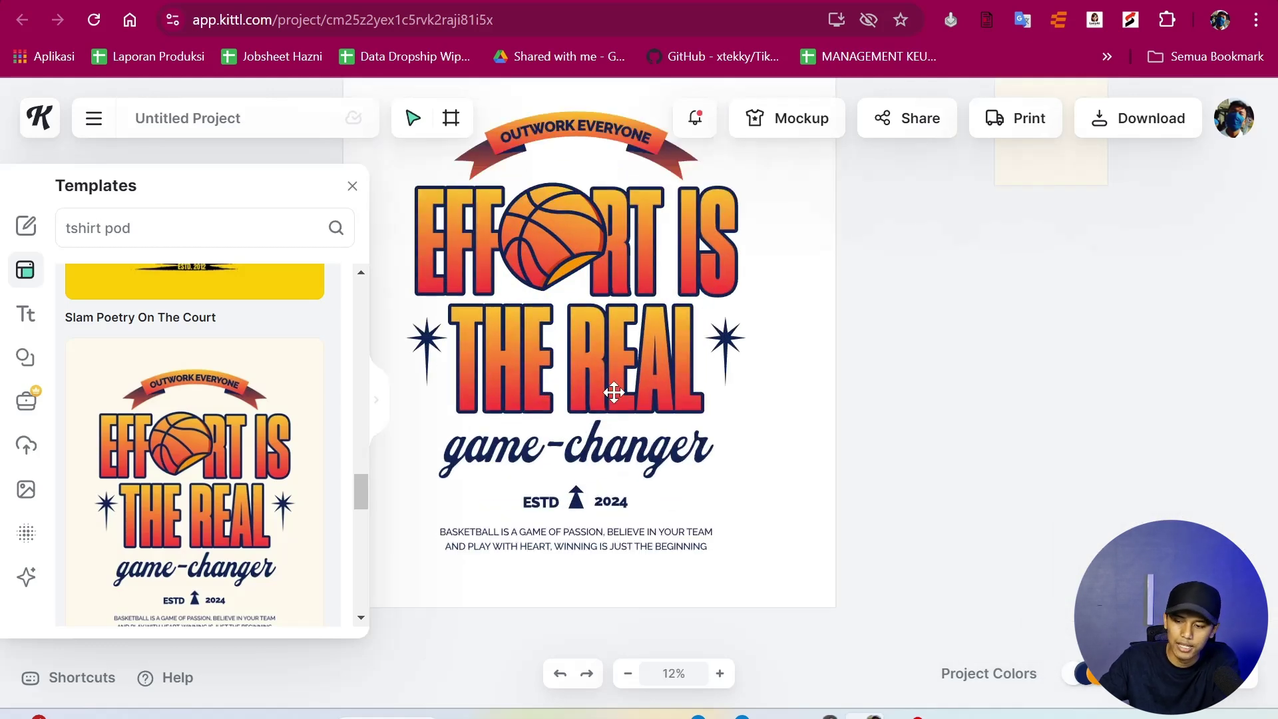
scroll(611, 392, "up", 3)
scroll(607, 390, "down", 3)
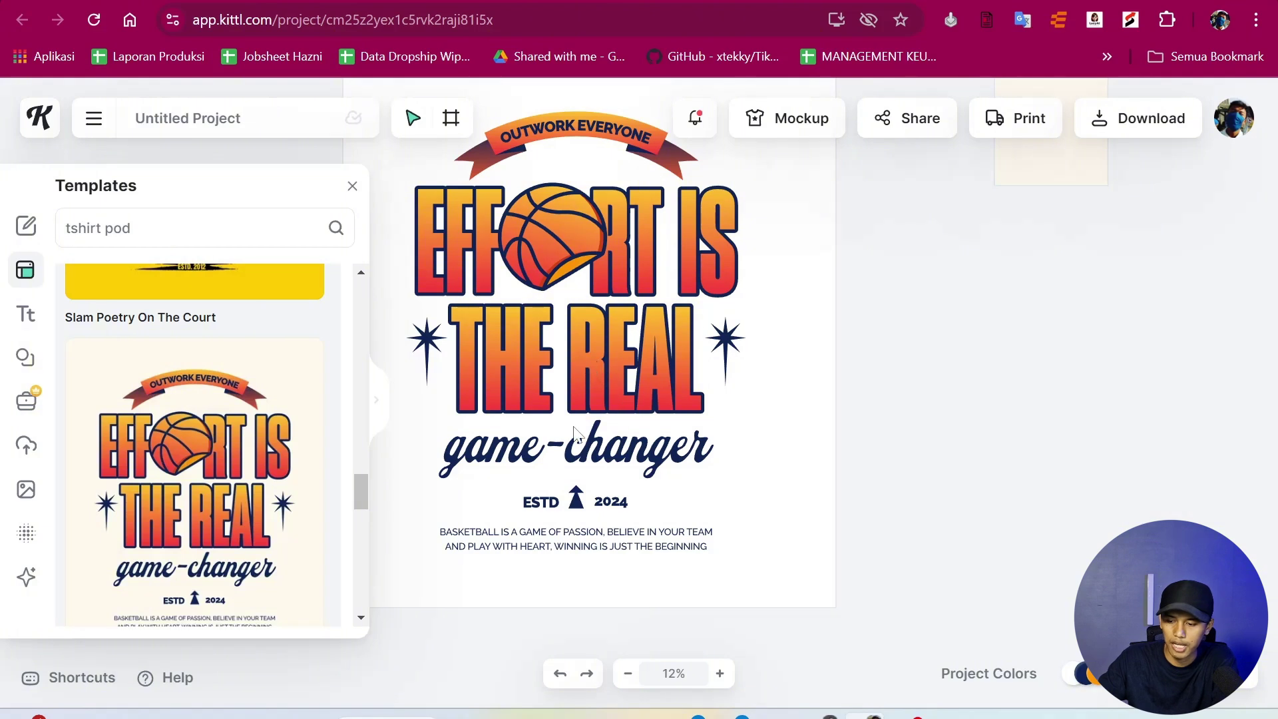
left_click(574, 436)
double_click(632, 442)
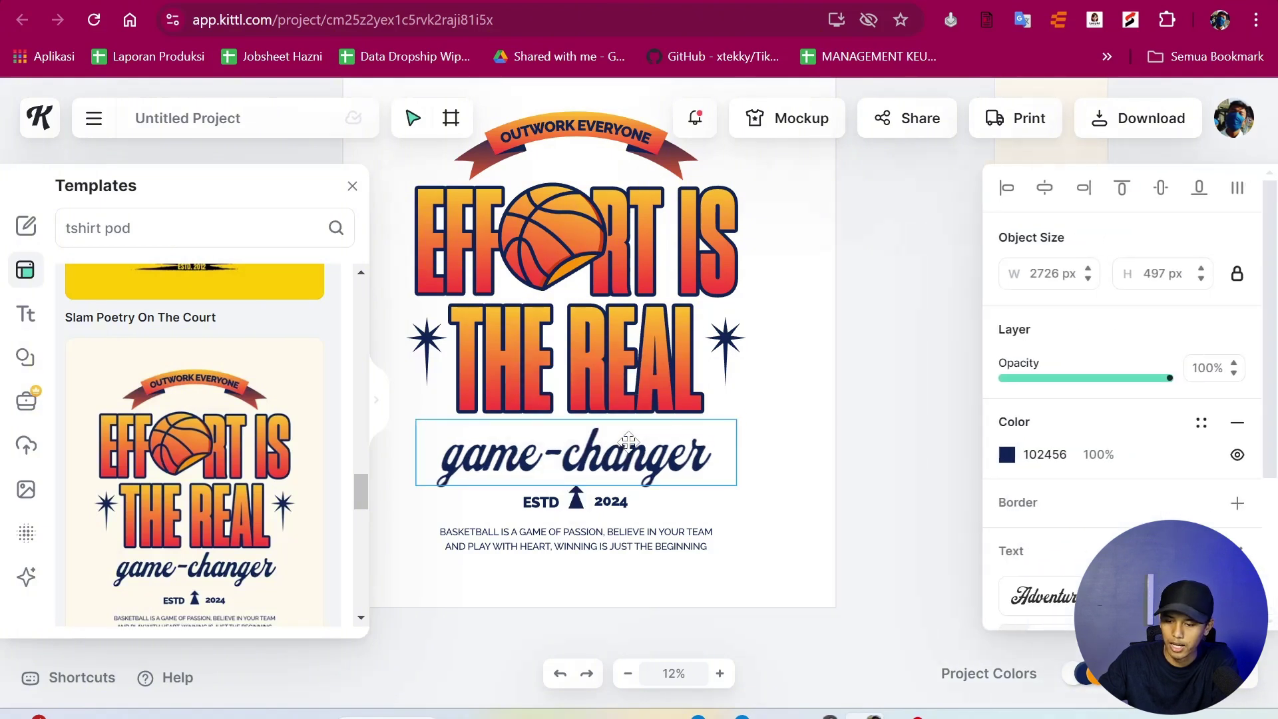
key("BackSpace")
key("BackSpace")
key("BackSpace")
key("BackSpace")
key("BackSpace")
key("BackSpace")
key("BackSpace")
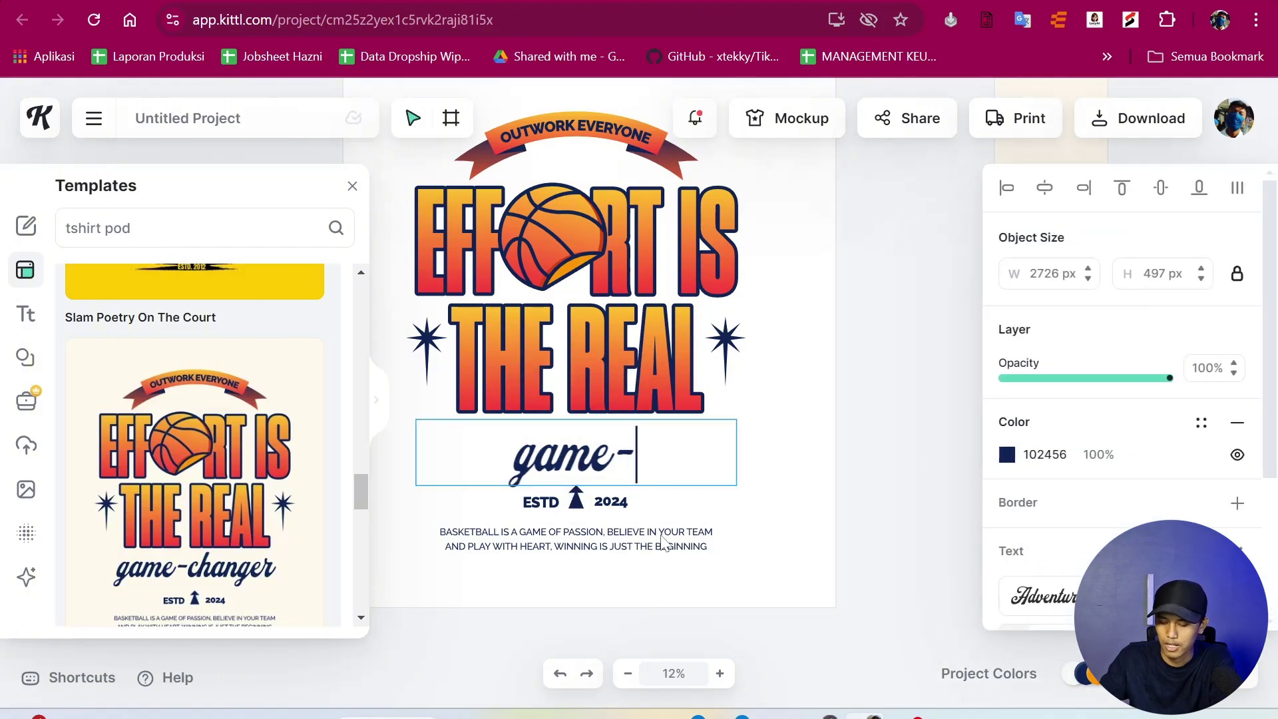
type("clasic")
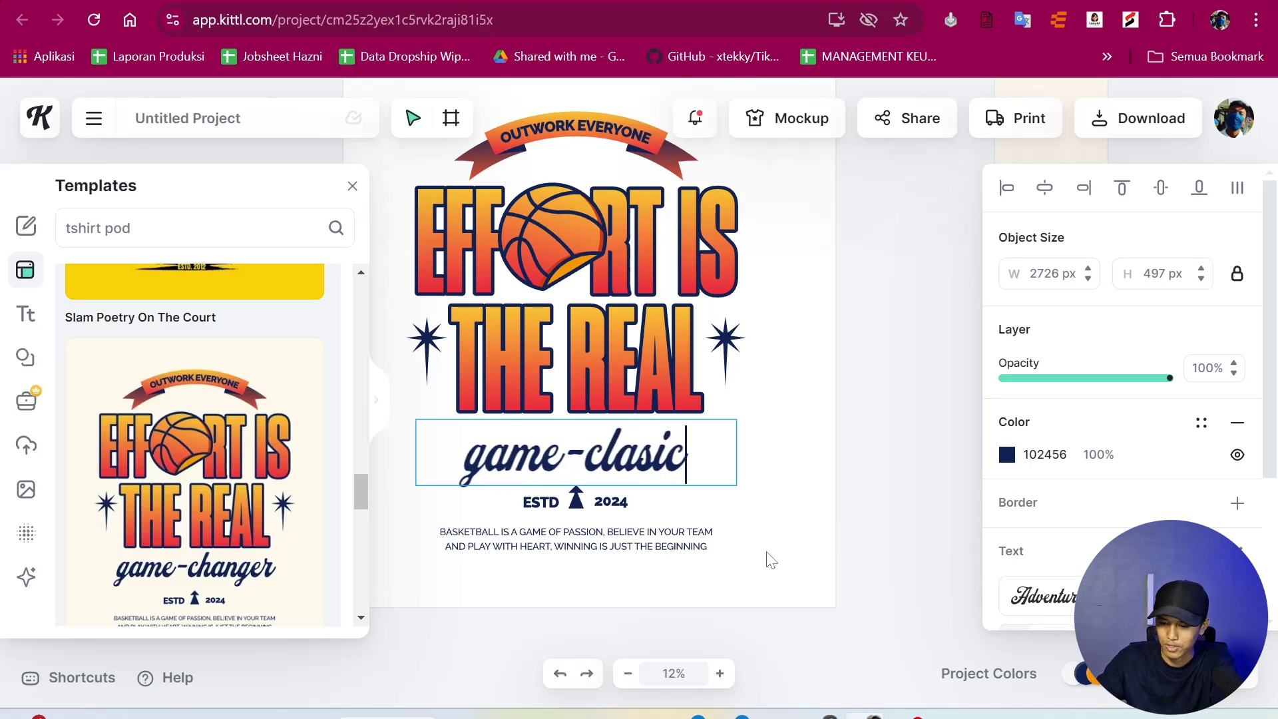
key("Escape")
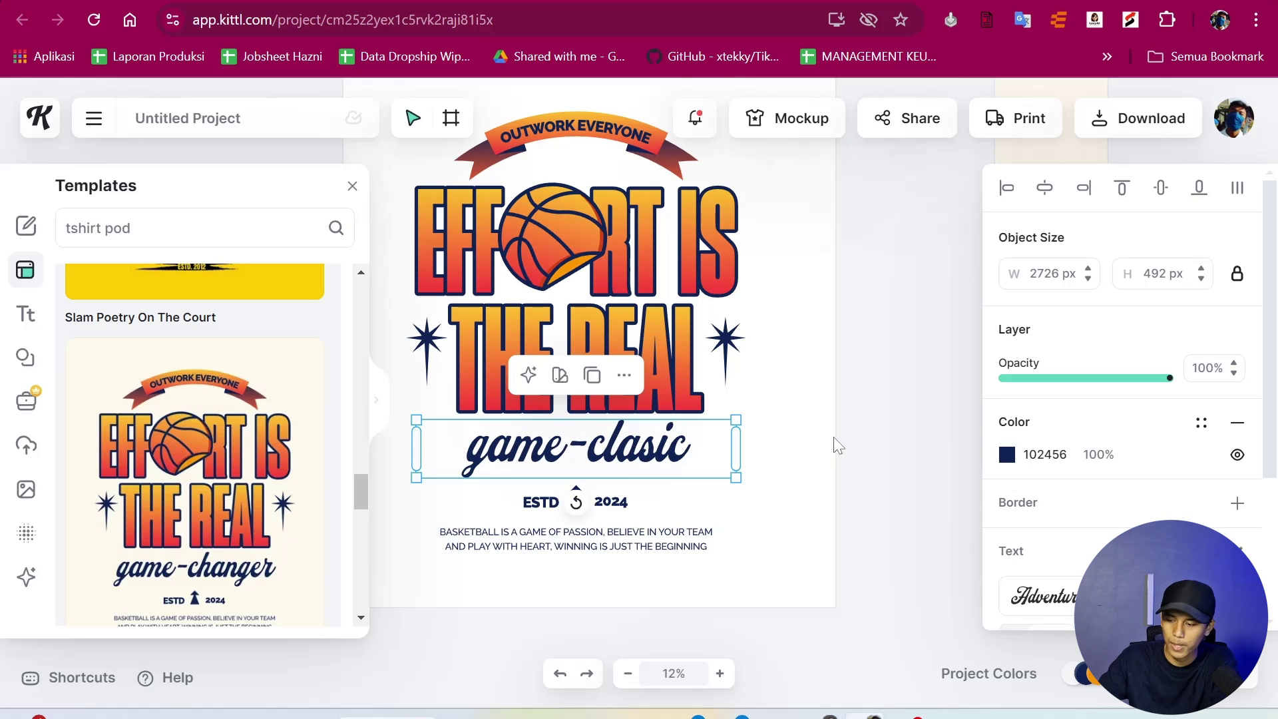
Step: Recolor the "game-clasic" text with the solid red from the document colors
left_click(1007, 455)
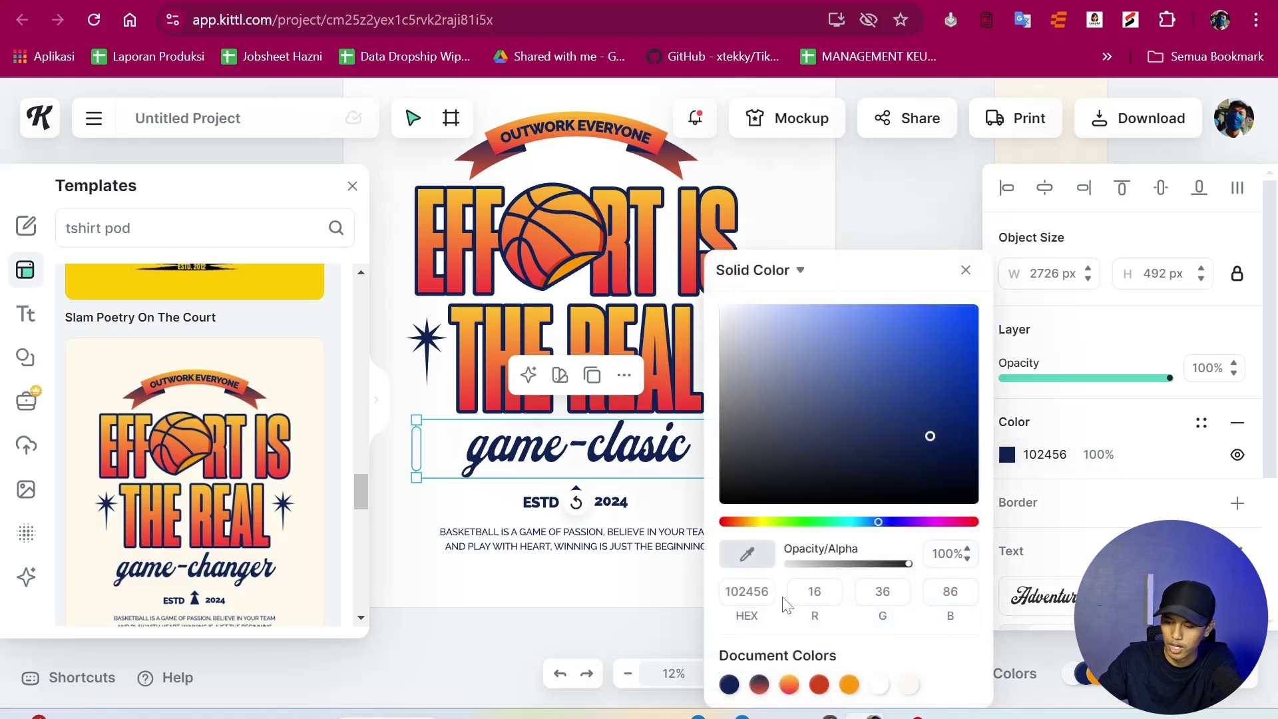
left_click(819, 685)
left_click(818, 686)
left_click(873, 197)
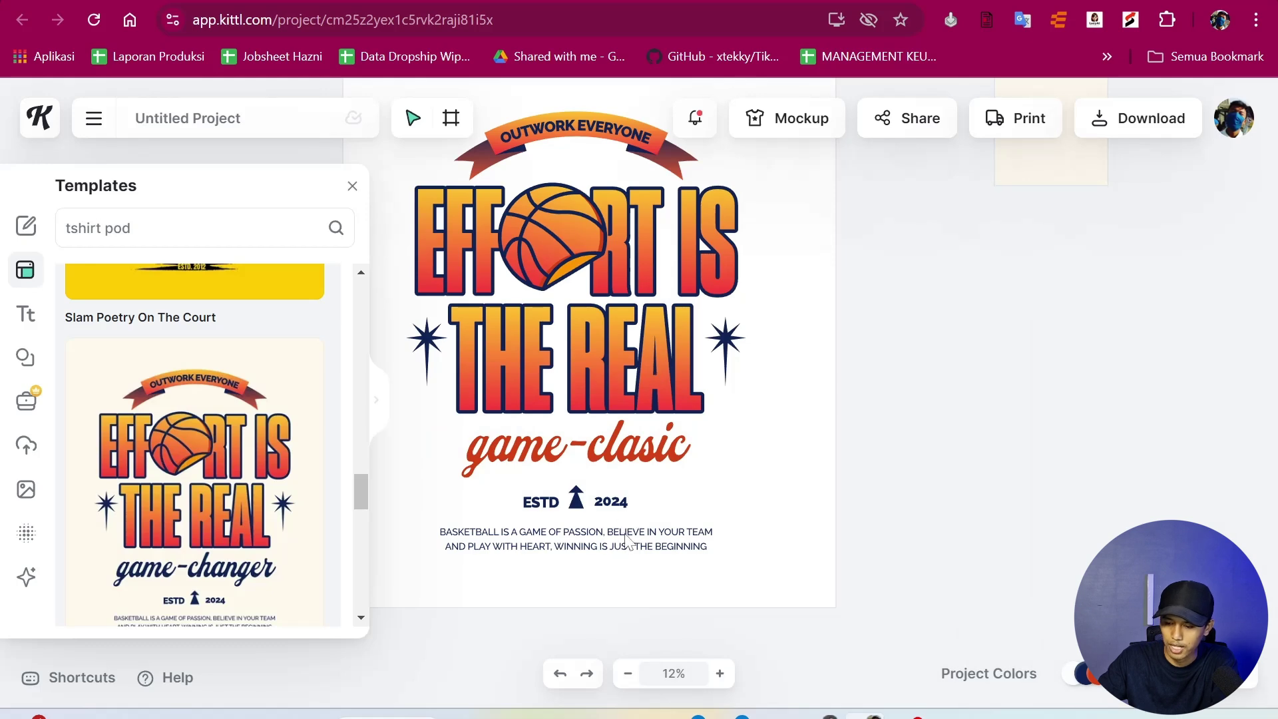
Step: Delete the two-line "Basketball is a game of passion" paragraph beneath the ESTD 2024 line on the T-Shirt artboard
left_click(623, 549)
key("Delete")
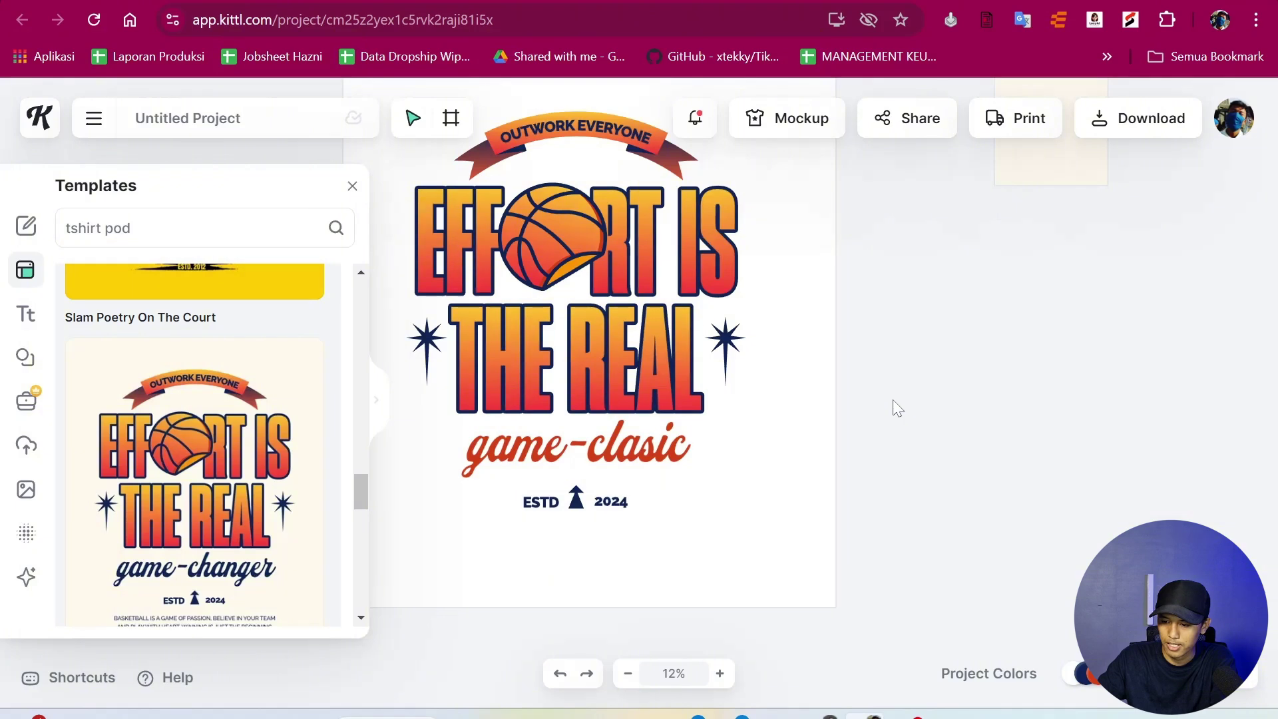
scroll(898, 408, "down", 2)
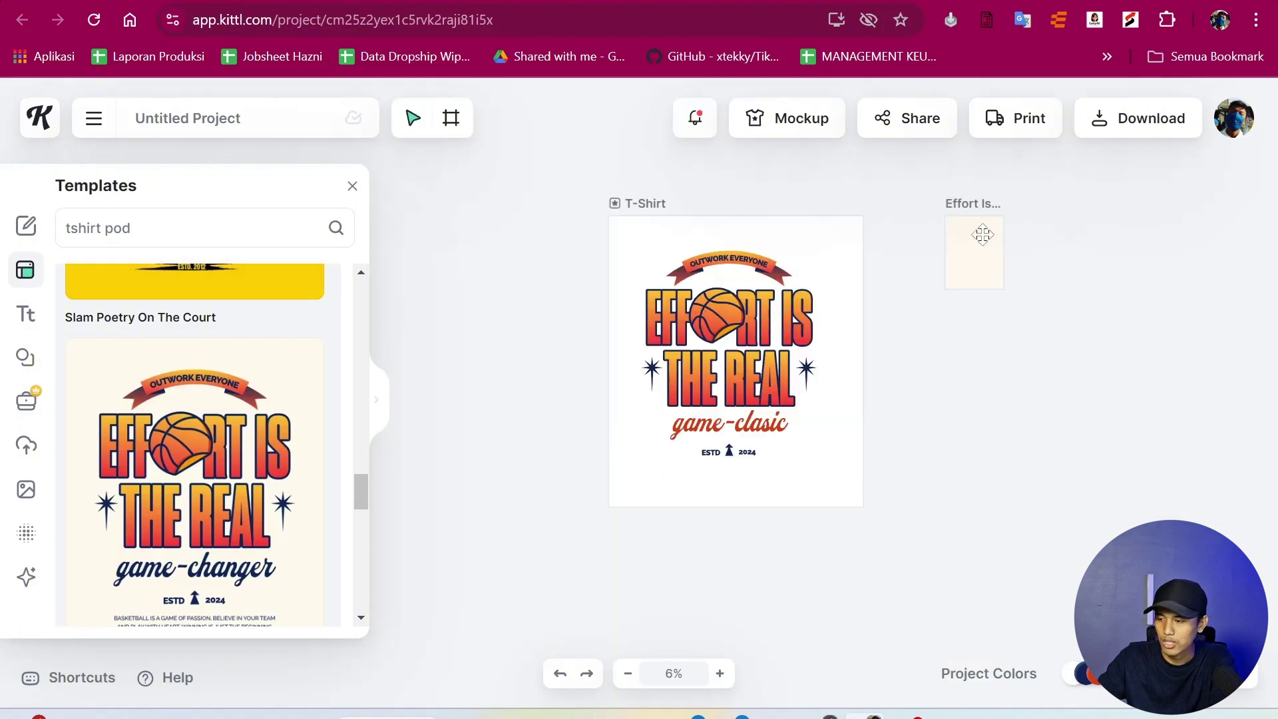
Step: Download all artboards as PNG and dismiss the crediting notice
left_click(1158, 123)
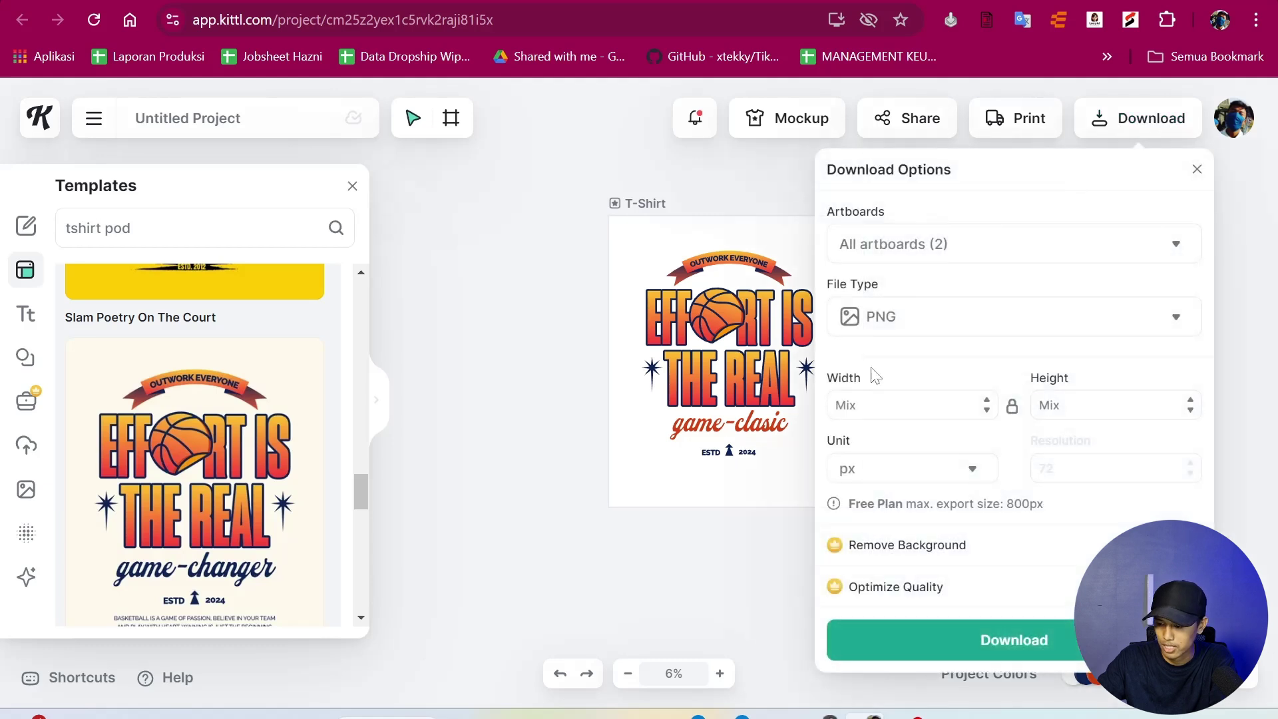
left_click(945, 332)
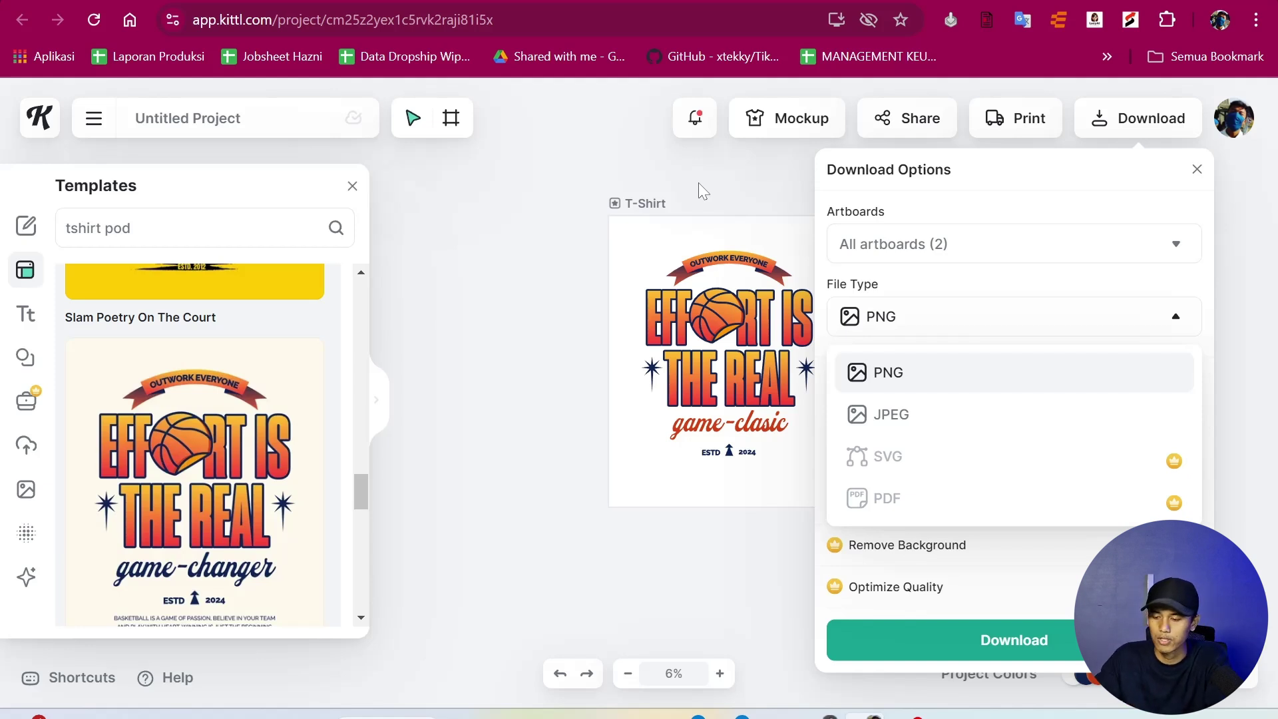
key("Escape")
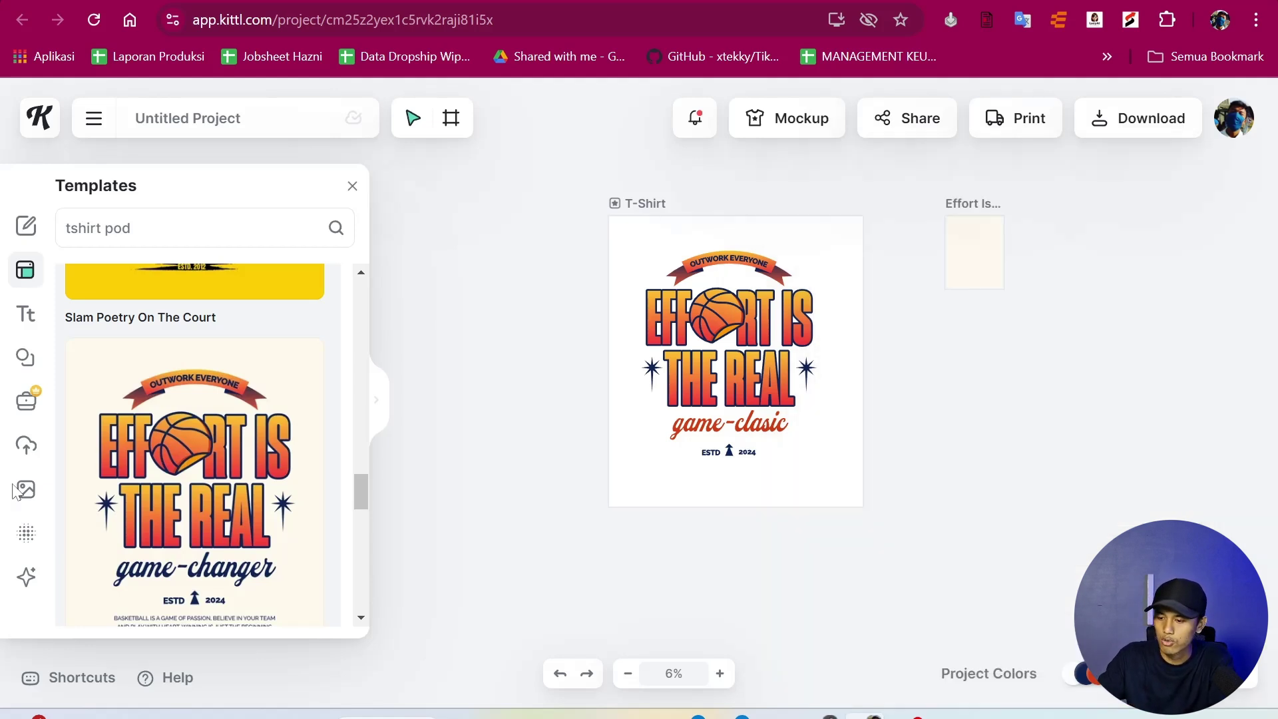
left_click(1101, 128)
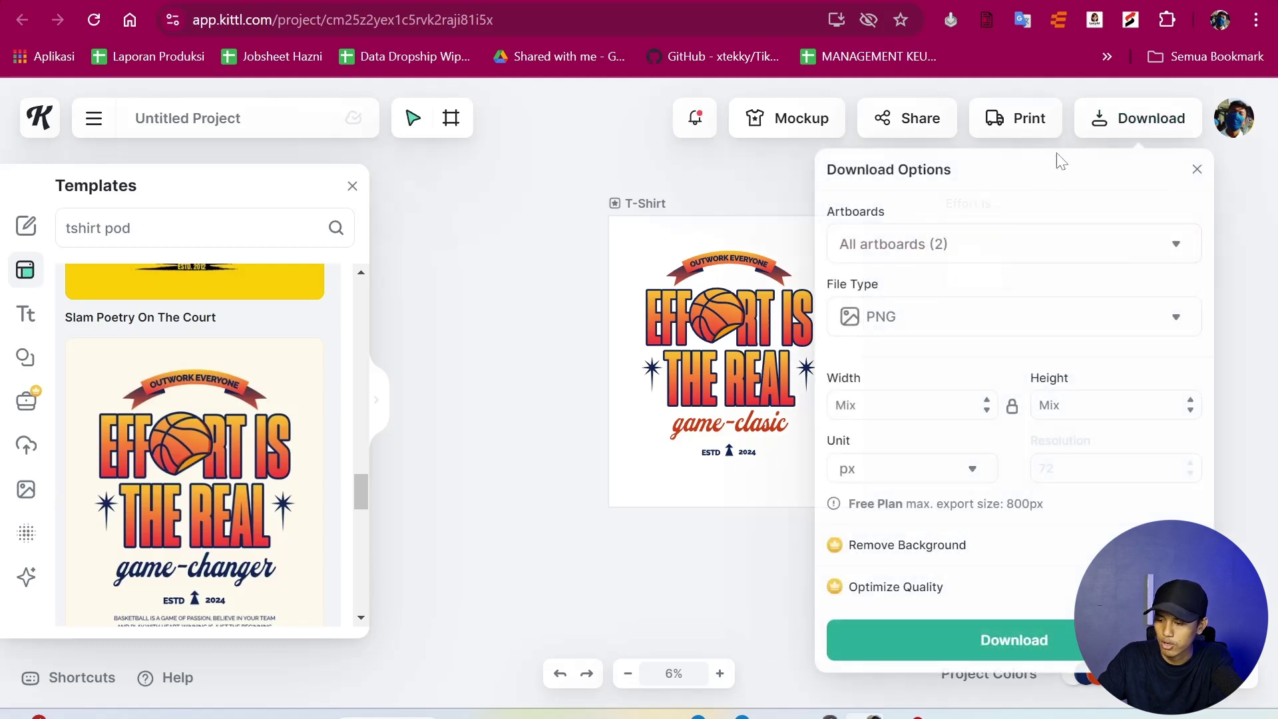
left_click(1035, 641)
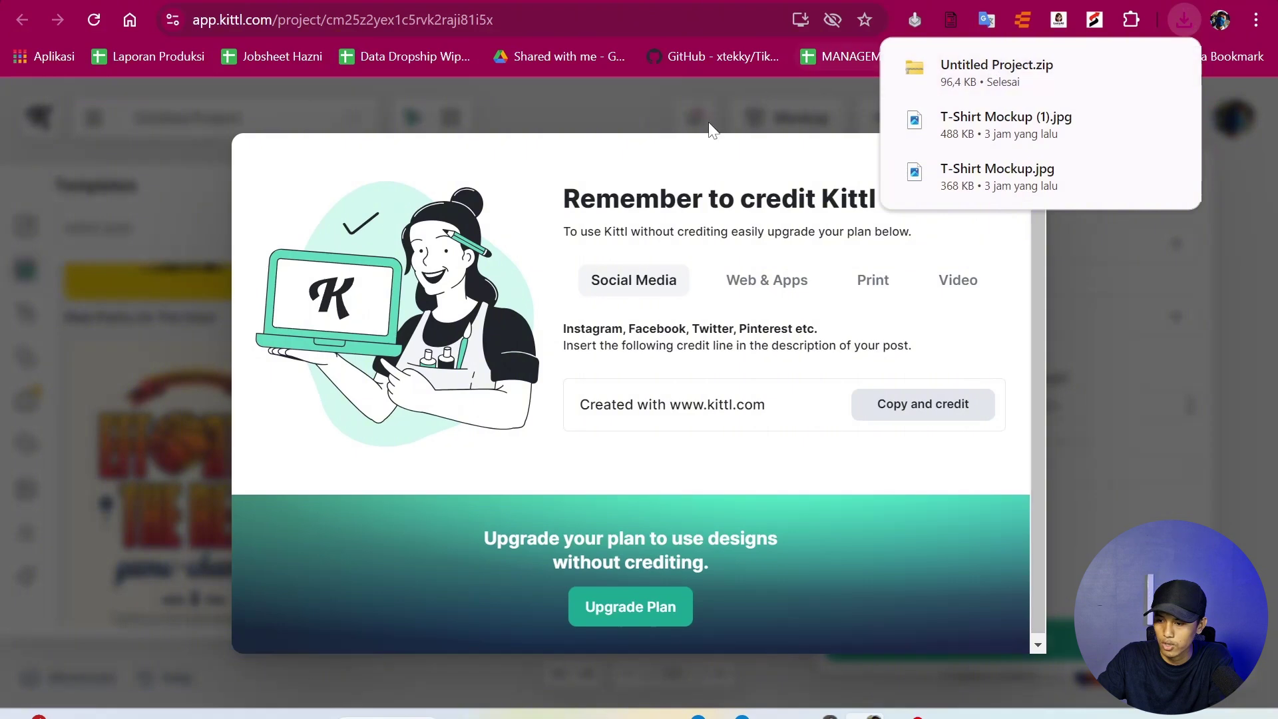
left_click(1069, 145)
left_click(546, 239)
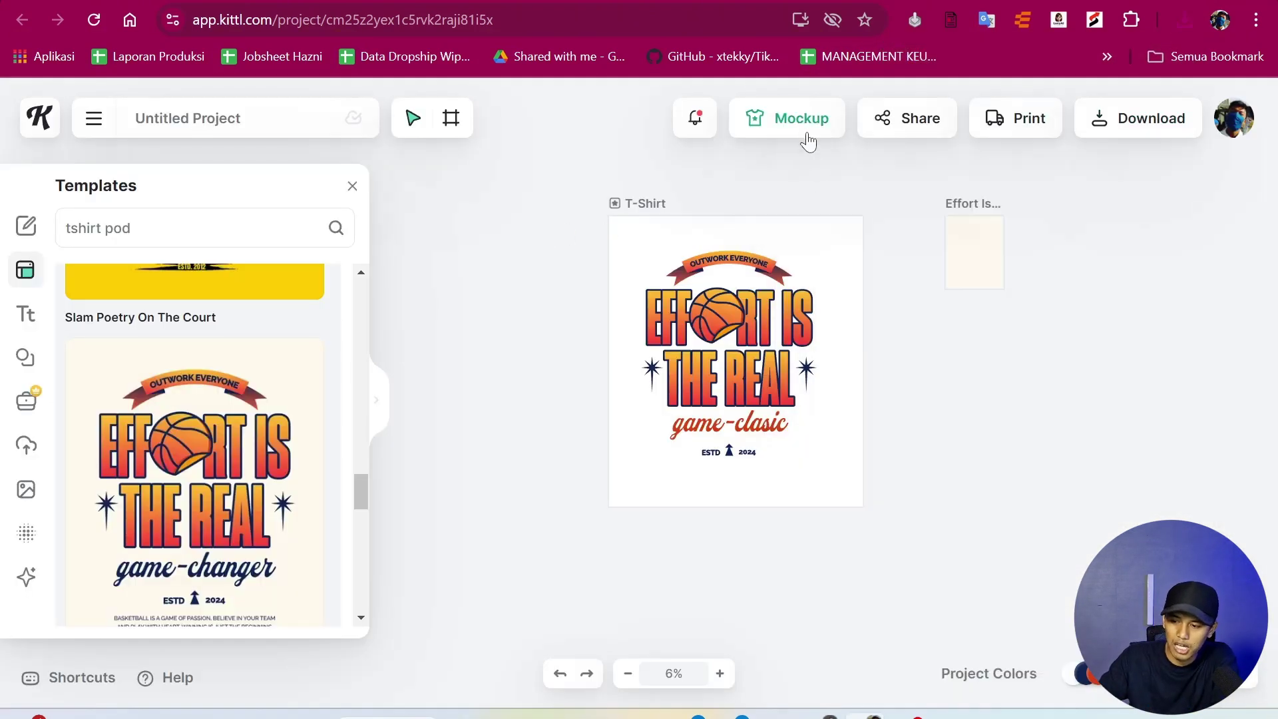
Step: Create a mockup from the T-Shirt artboard with the basketball design
left_click(795, 126)
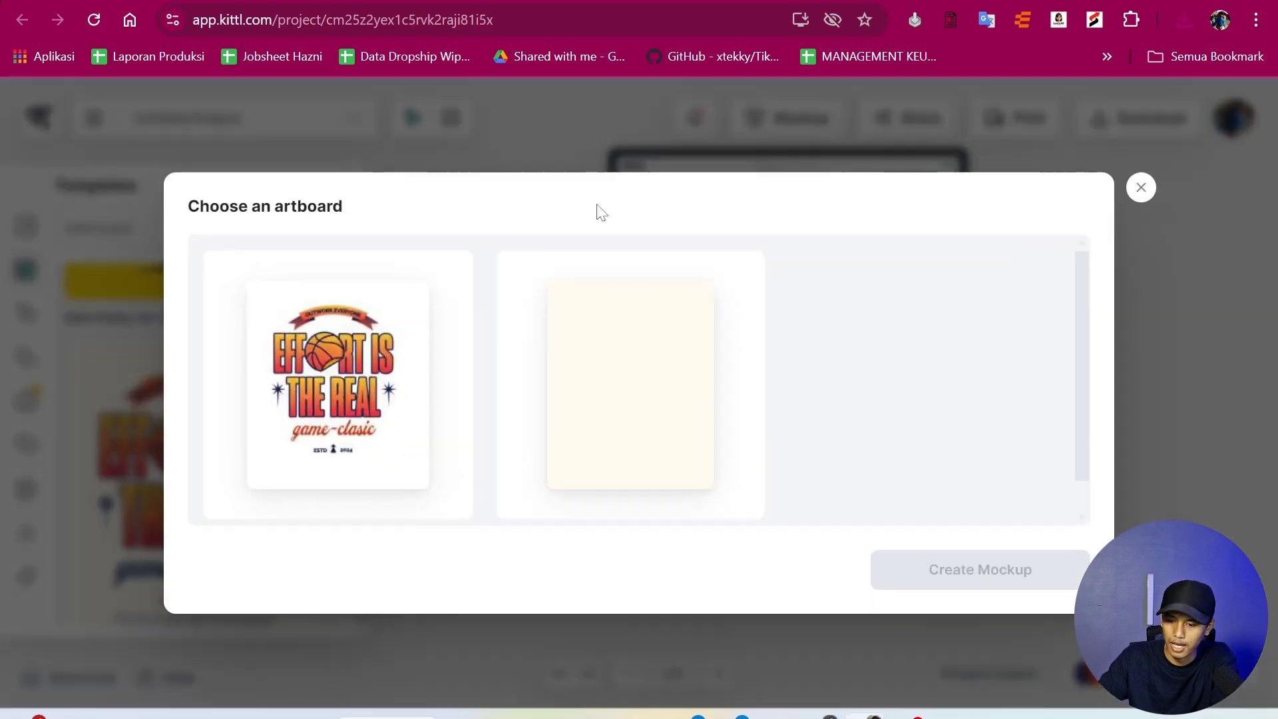
left_click(368, 356)
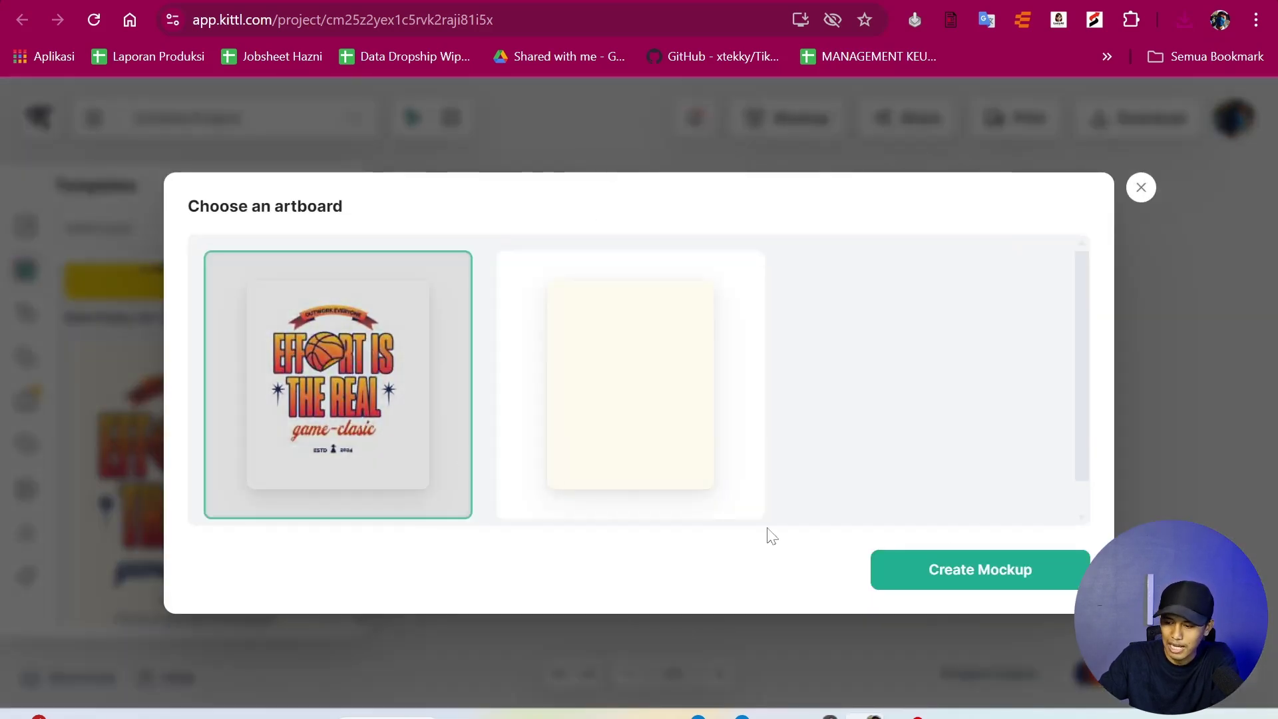
left_click(915, 590)
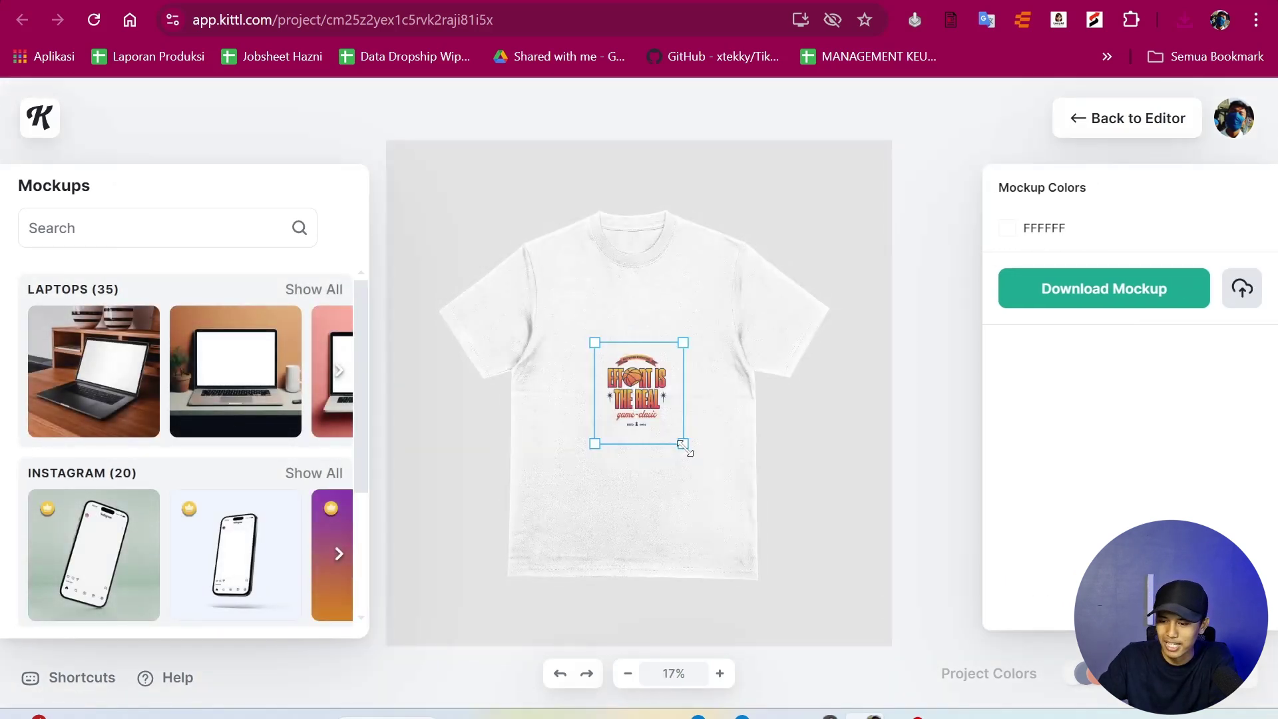
Step: Enlarge the design on the white T-shirt mockup and center it across the chest
left_click_drag(683, 445, 816, 597)
left_click_drag(695, 466, 627, 370)
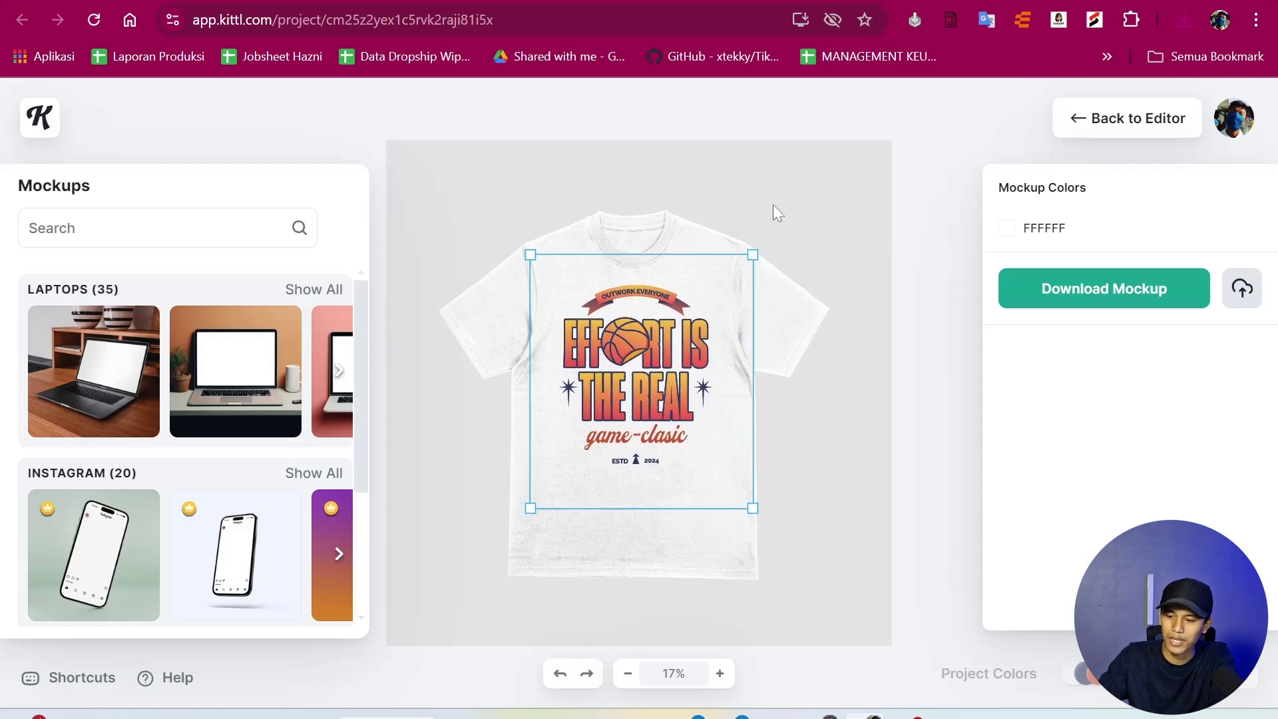
left_click(828, 206)
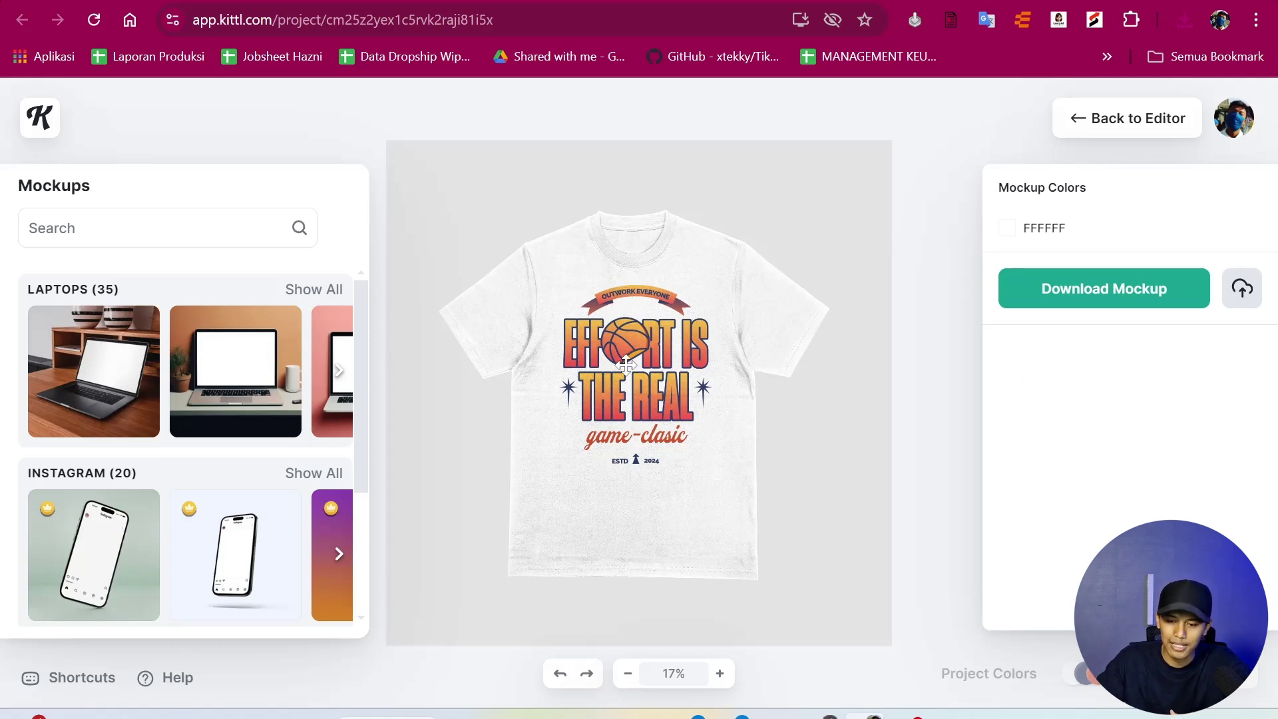
Step: Show the full T-Shirts mockup category and apply the photo of the woman with glasses beside the colorful wall
scroll(206, 286, "down", 7)
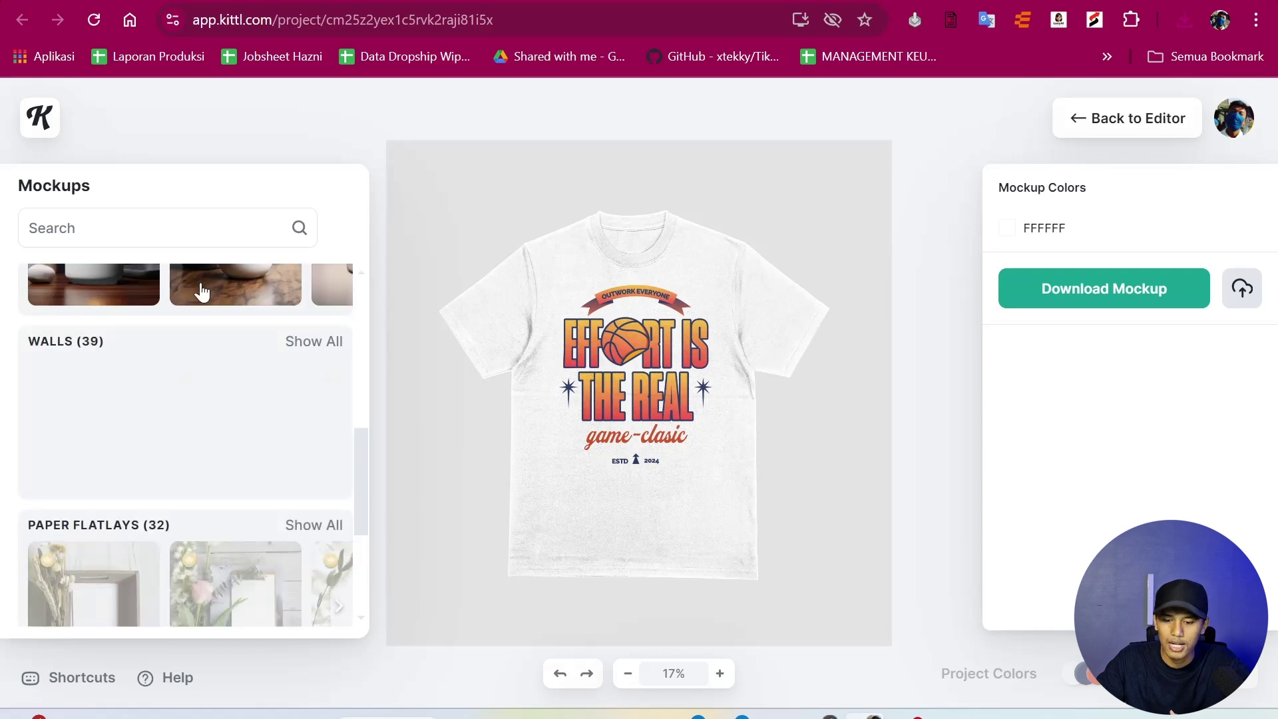
scroll(226, 333, "up", 1)
scroll(243, 368, "up", 6)
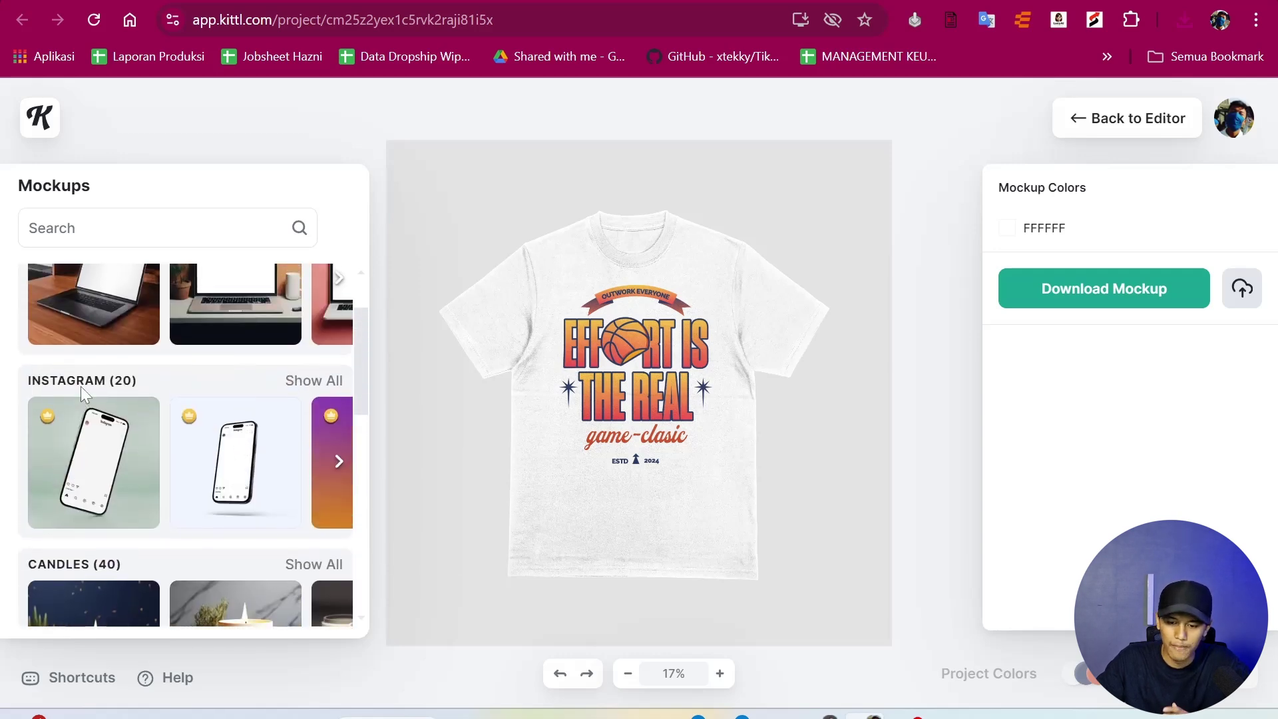
scroll(84, 364, "down", 4)
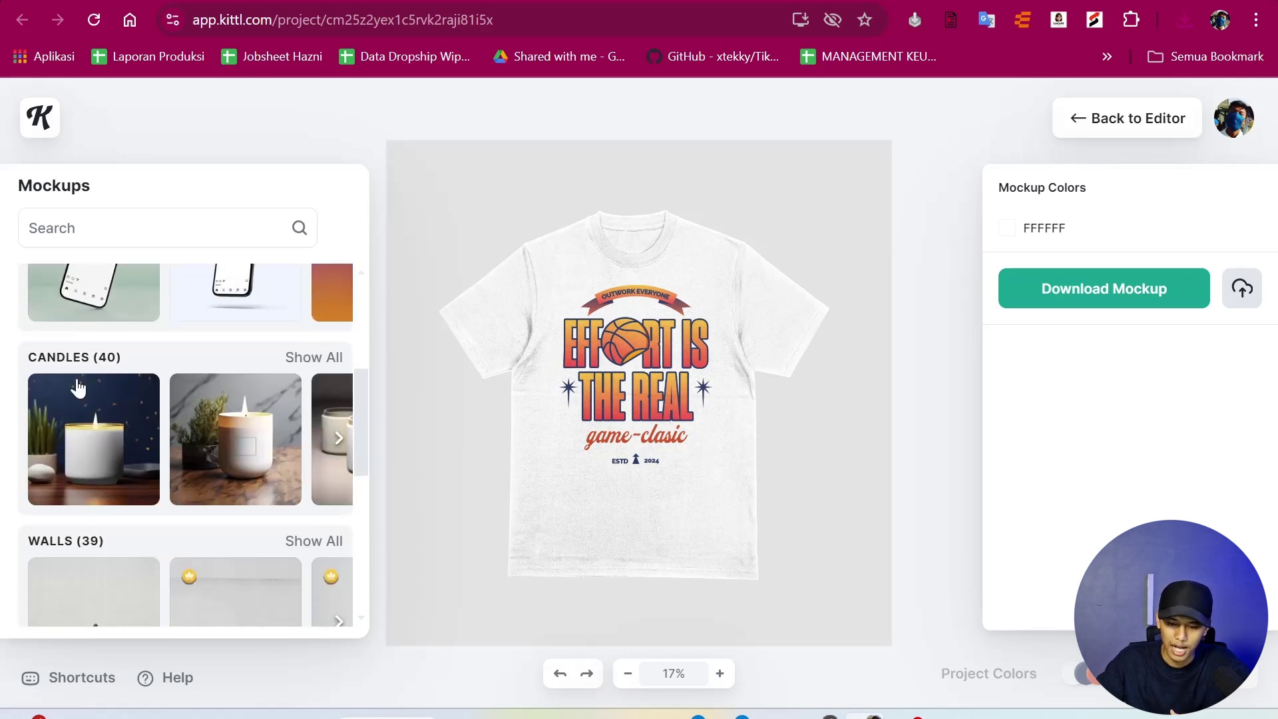
scroll(78, 386, "down", 3)
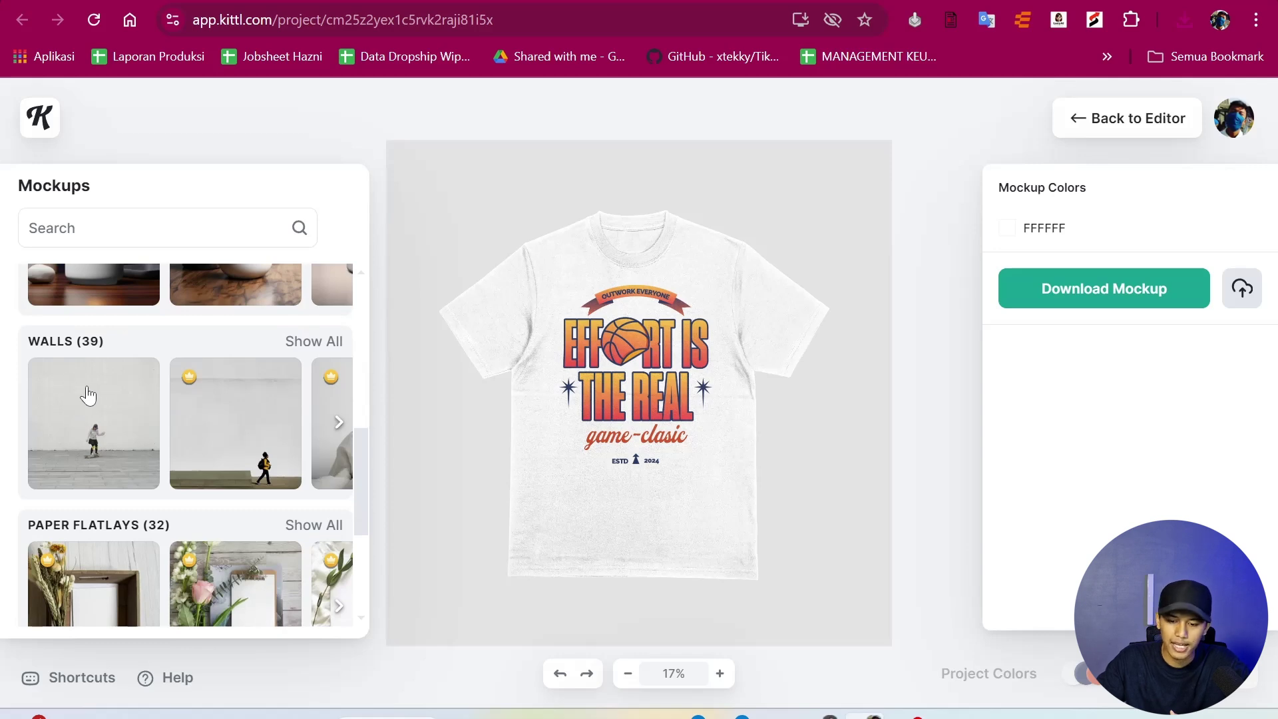
scroll(93, 392, "down", 7)
scroll(93, 393, "up", 3)
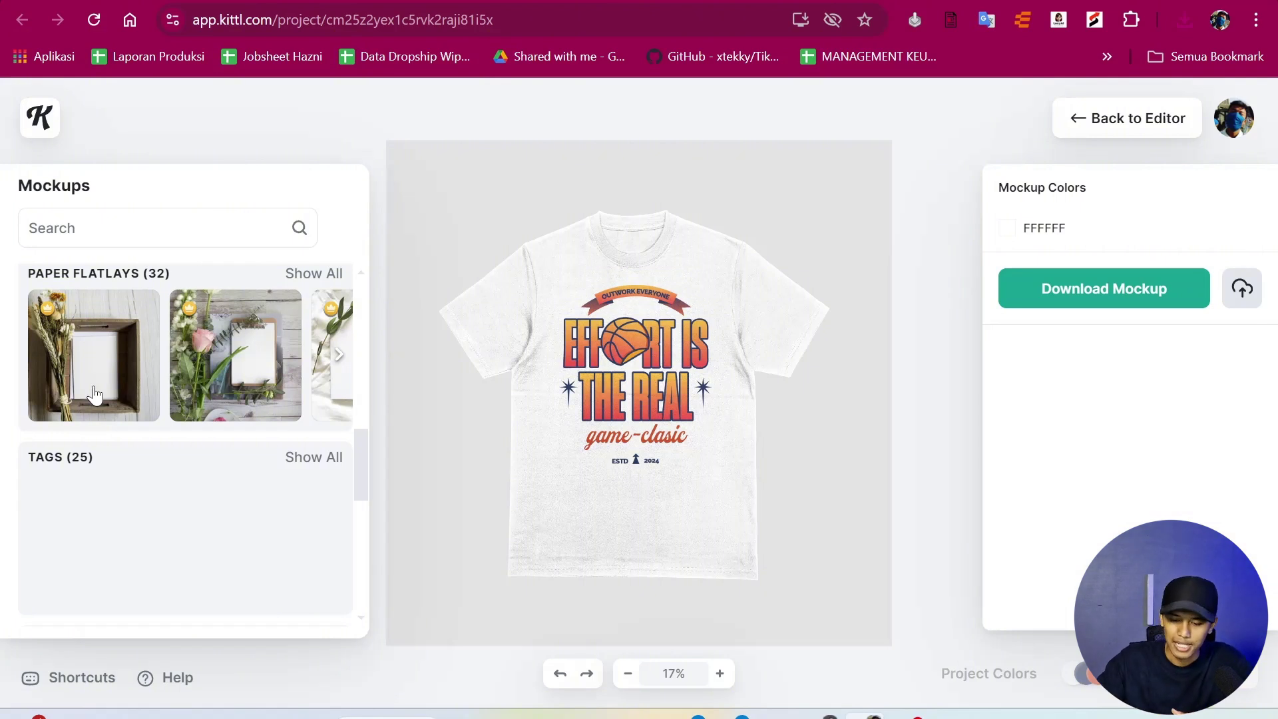
scroll(93, 394, "down", 5)
scroll(294, 354, "up", 1)
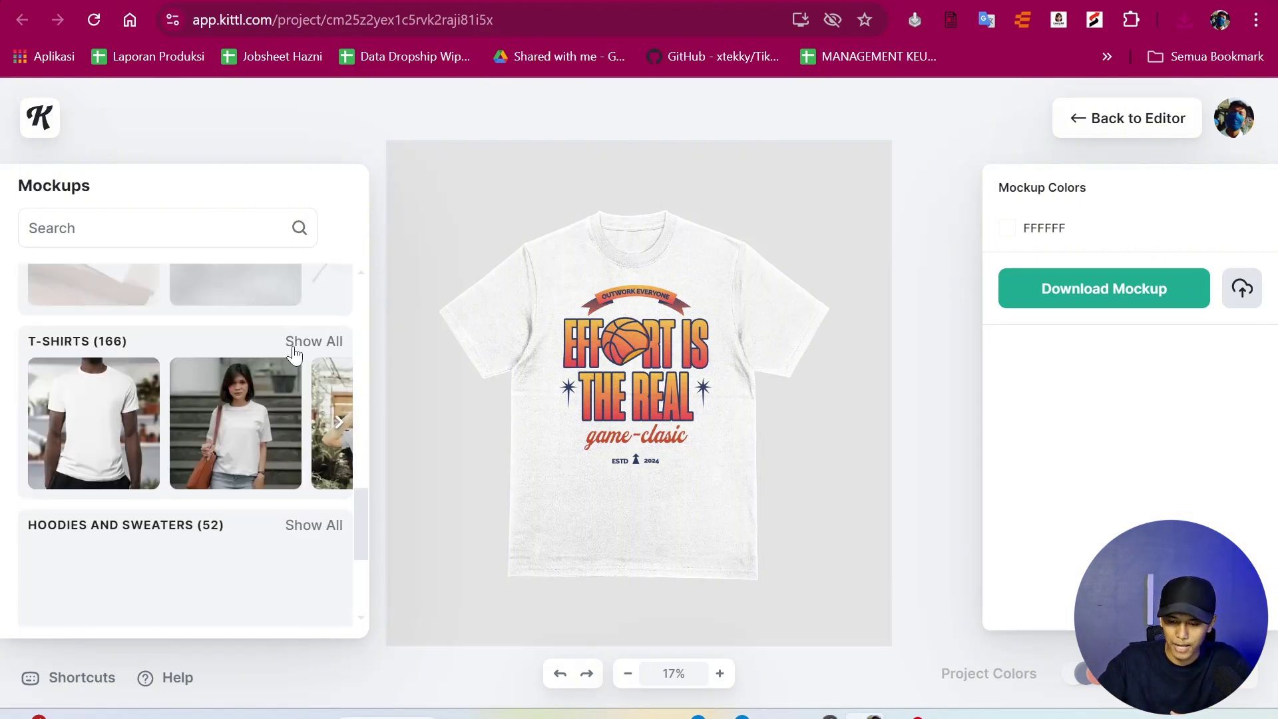
left_click(294, 351)
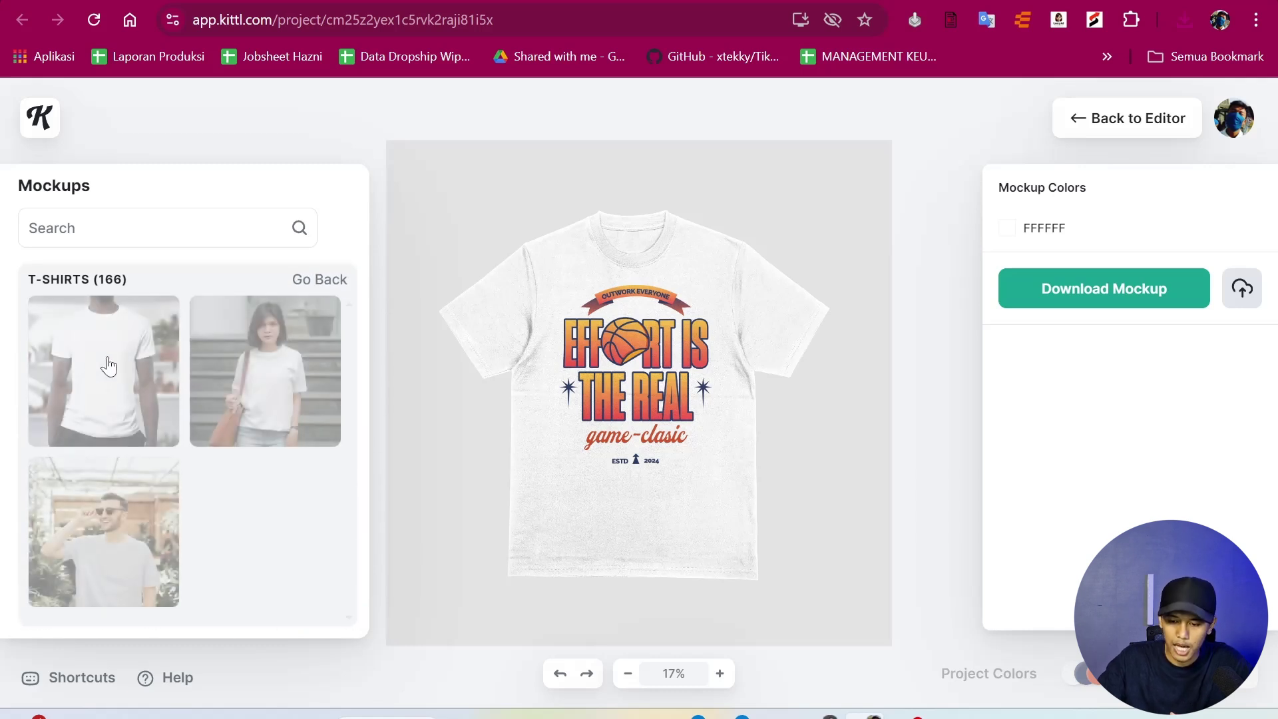
scroll(179, 379, "down", 2)
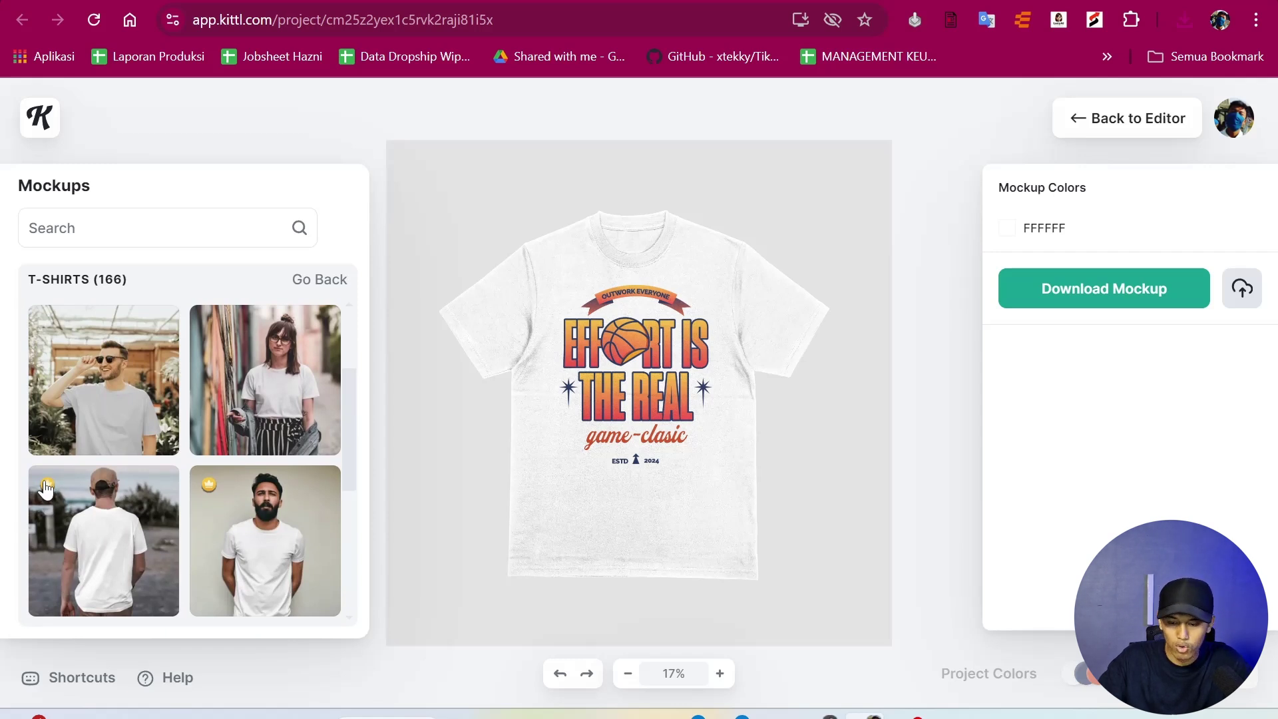
scroll(258, 433, "up", 1)
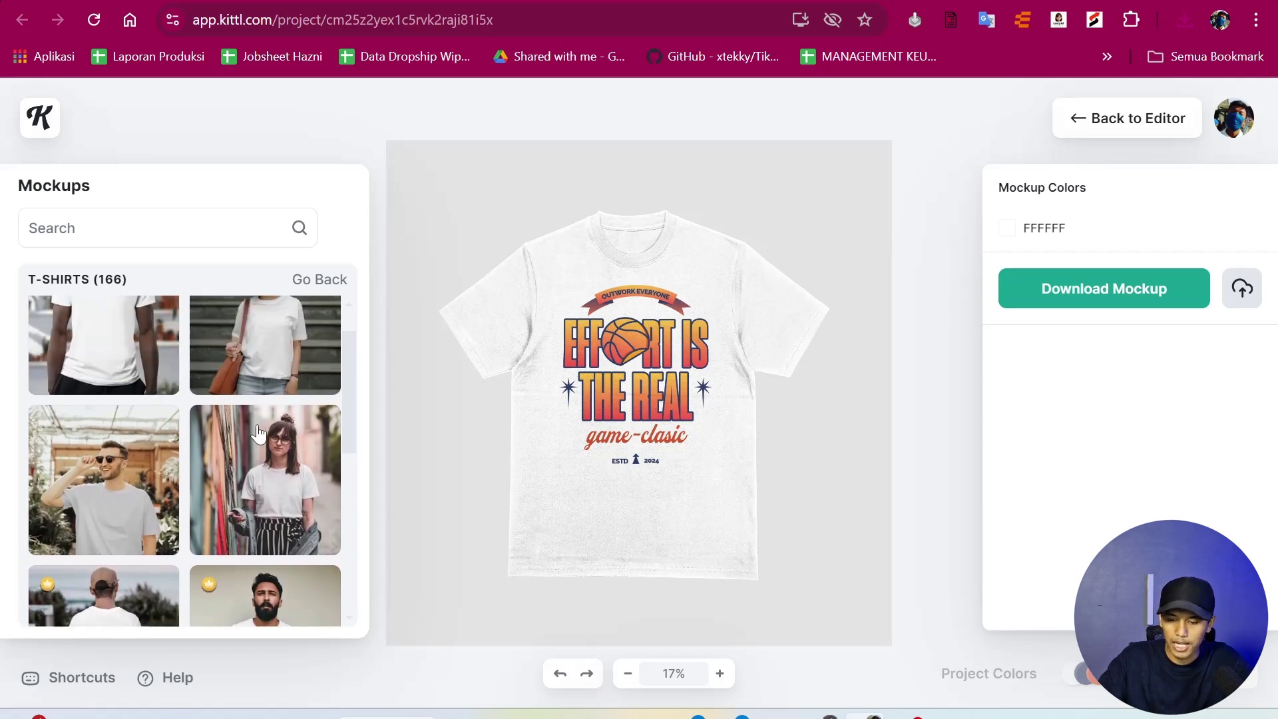
left_click(271, 471)
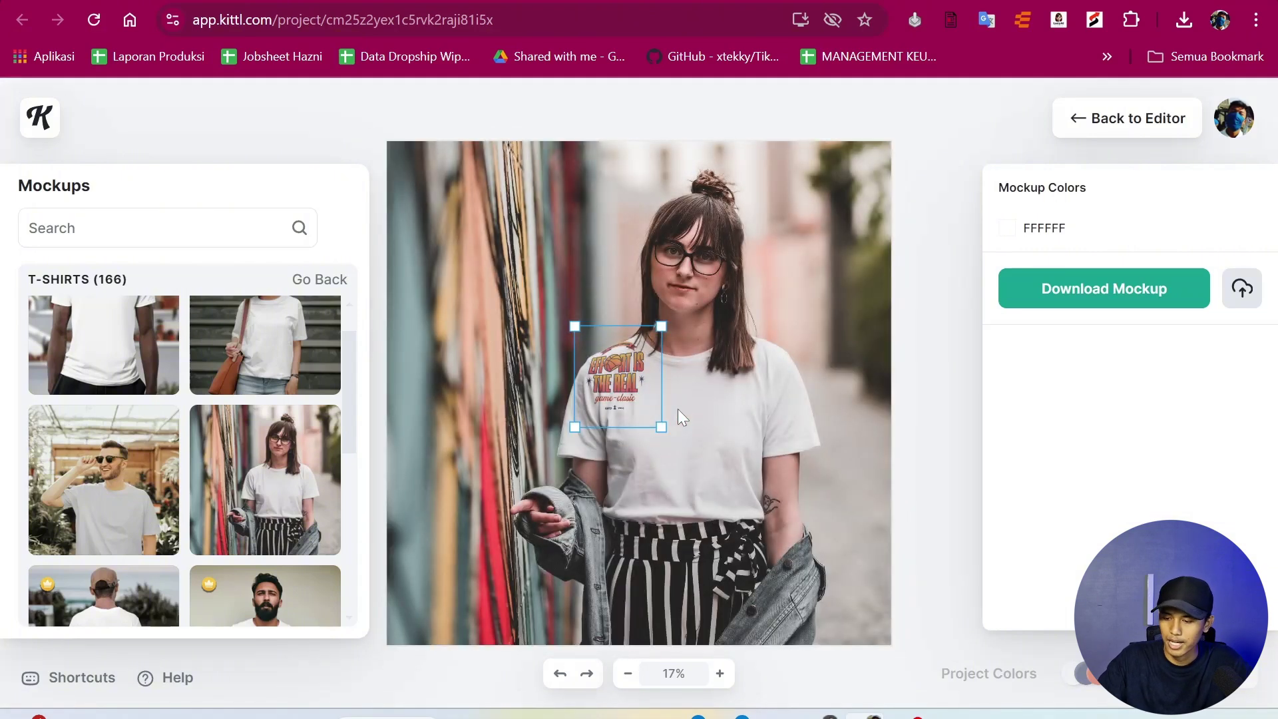
Step: Move the design to the middle of the woman's T-shirt and enlarge it to fill the front
left_click_drag(604, 360, 652, 390)
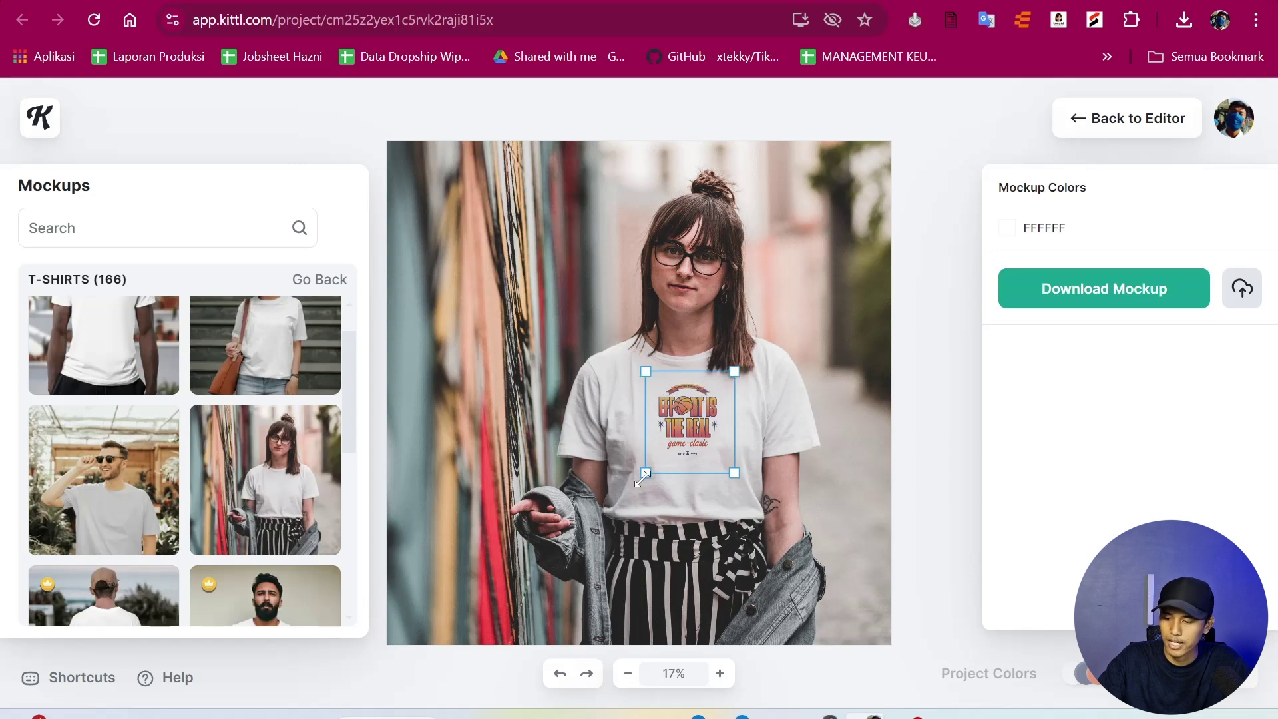
left_click_drag(643, 476, 599, 537)
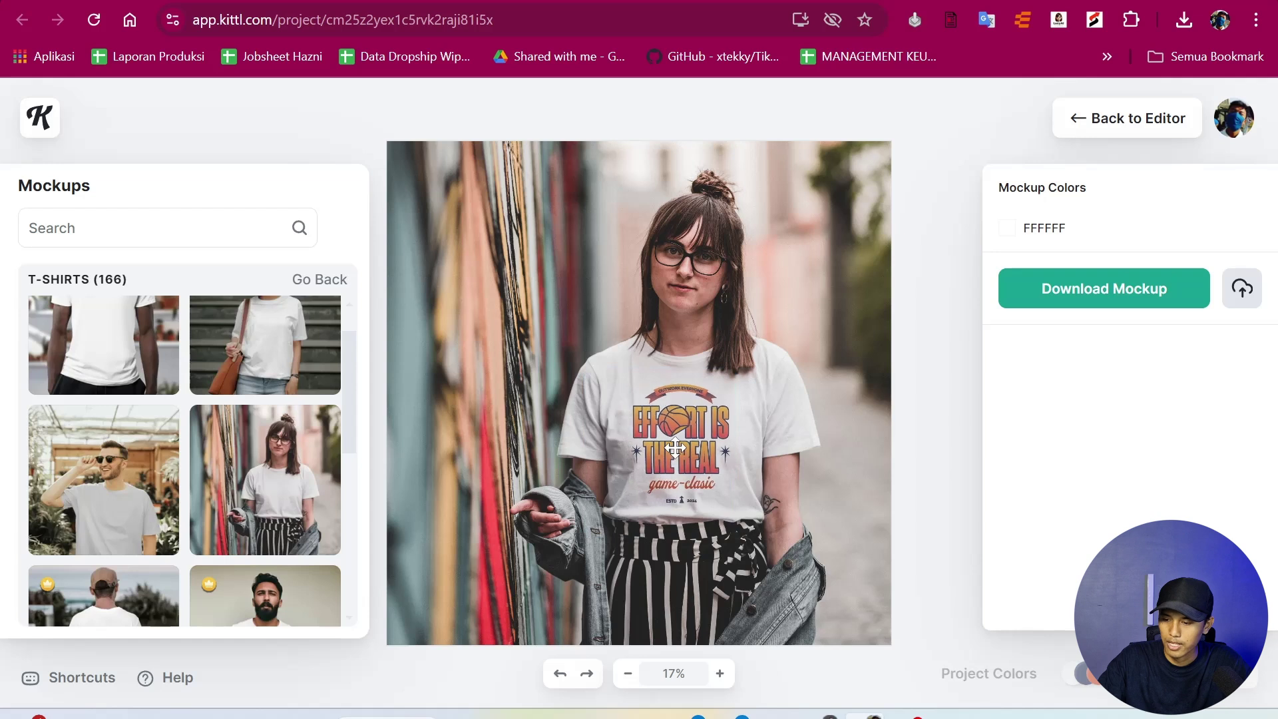
left_click(935, 226)
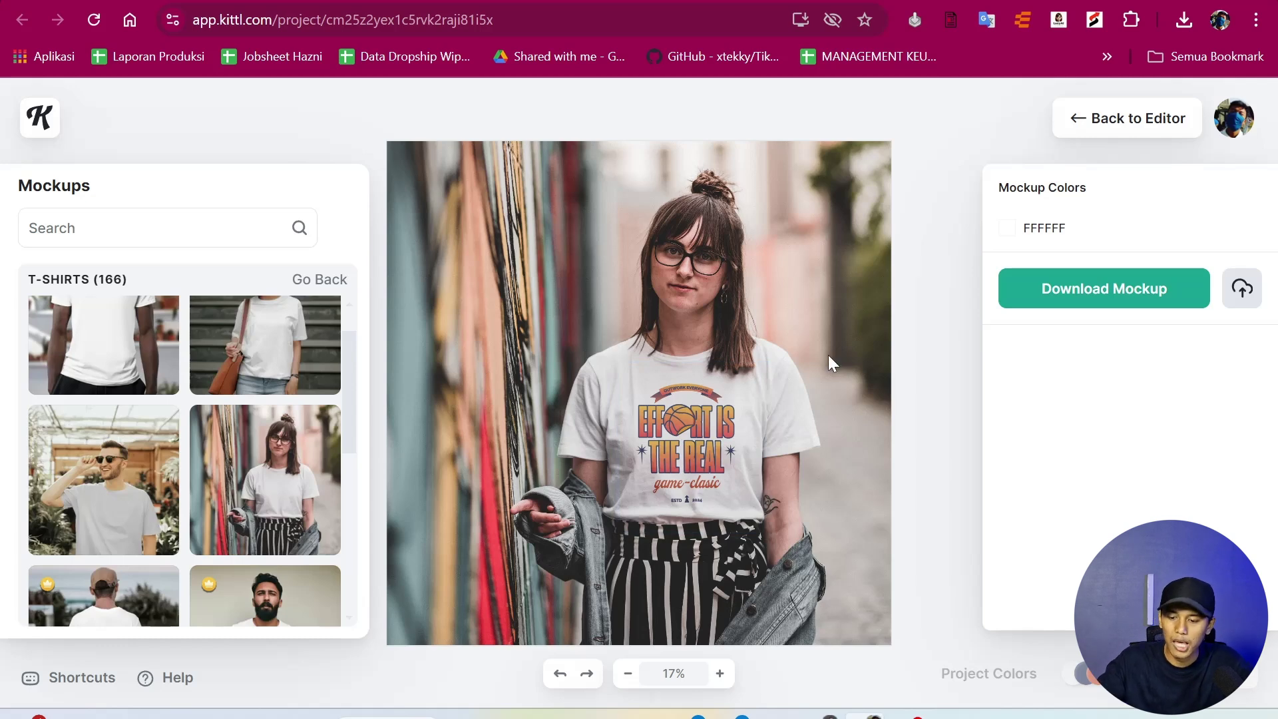
Step: Show the full Hoodies and Sweaters mockup category and apply the photo of the man in a hoodie on the street
scroll(249, 376, "down", 10)
scroll(250, 412, "up", 12)
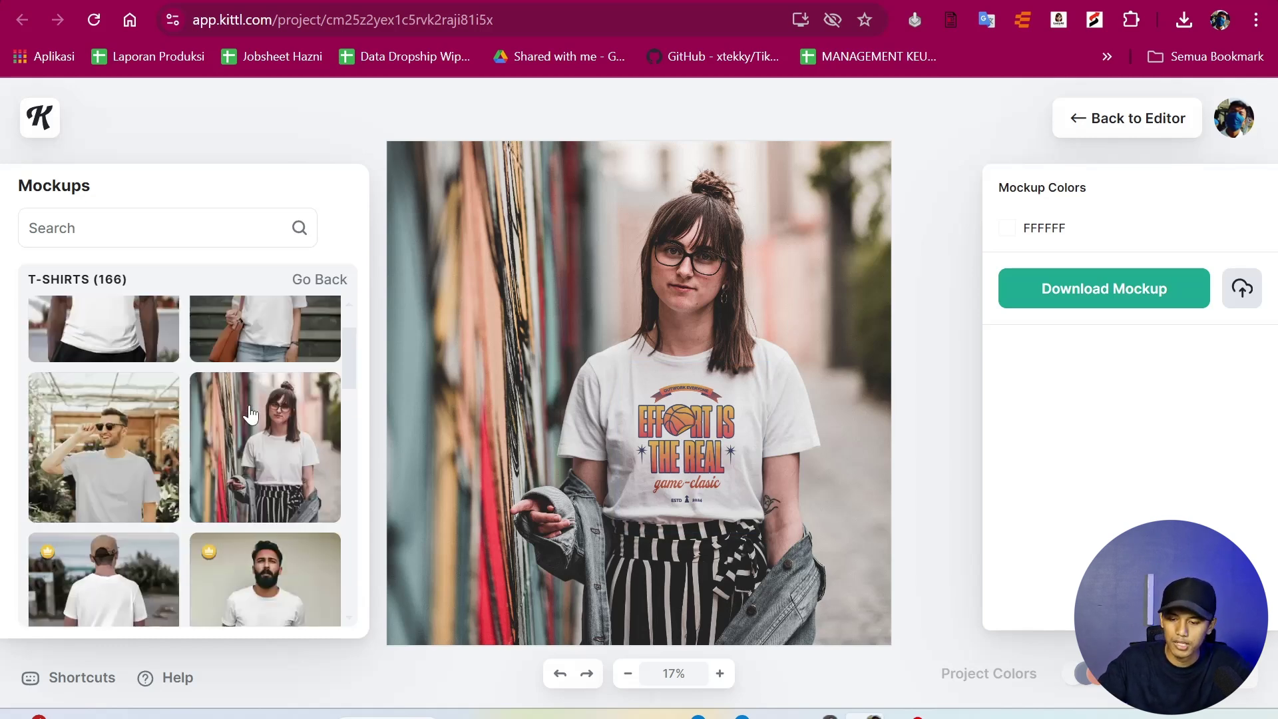
left_click(317, 283)
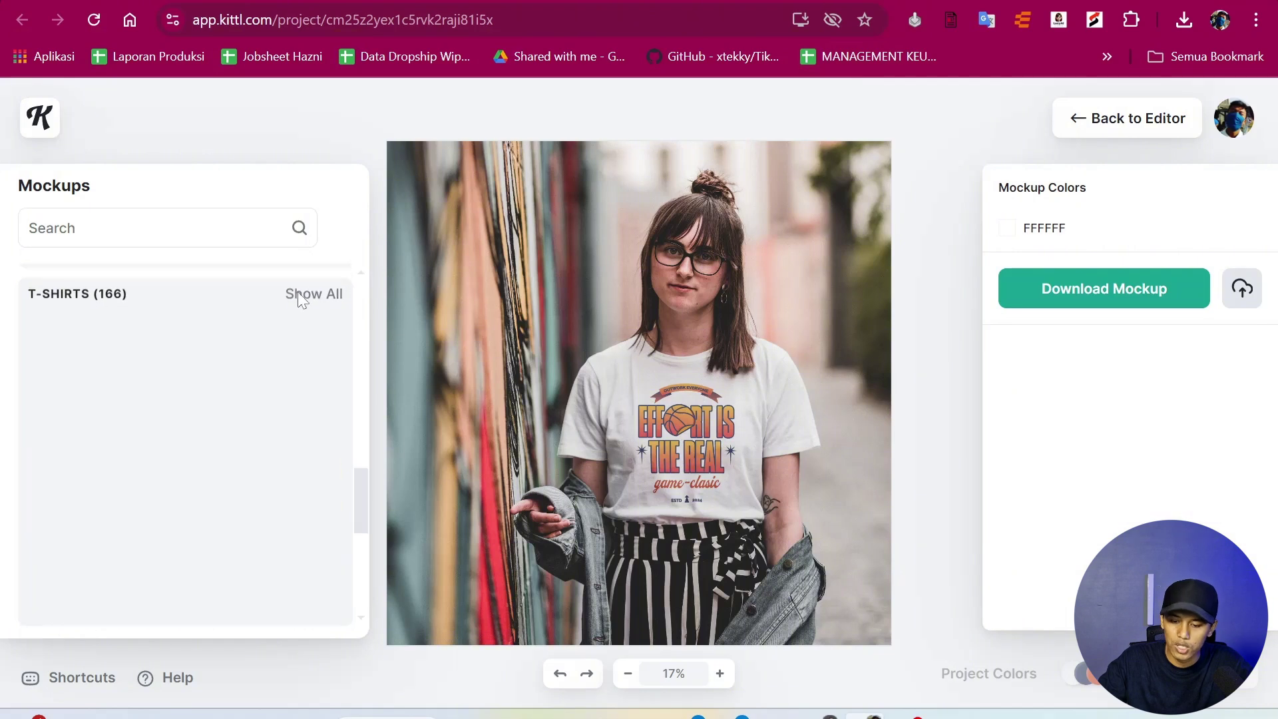
scroll(137, 420, "down", 4)
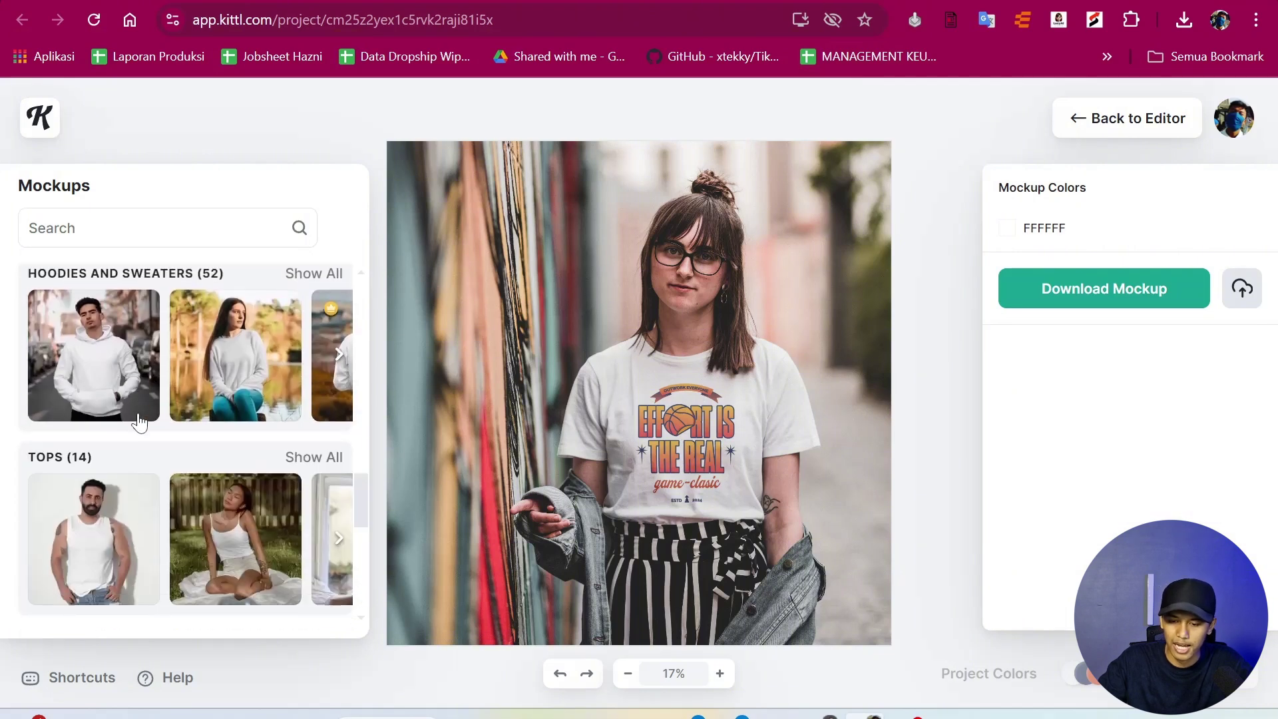
left_click(287, 273)
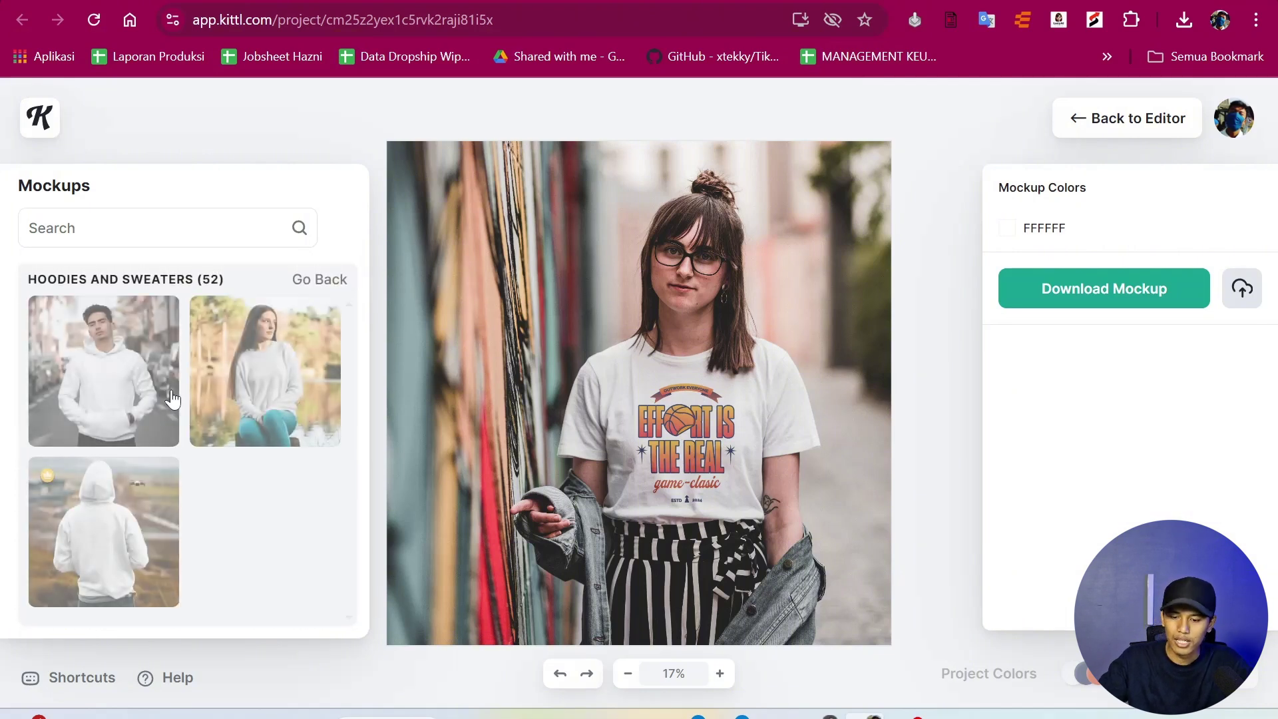
left_click(88, 366)
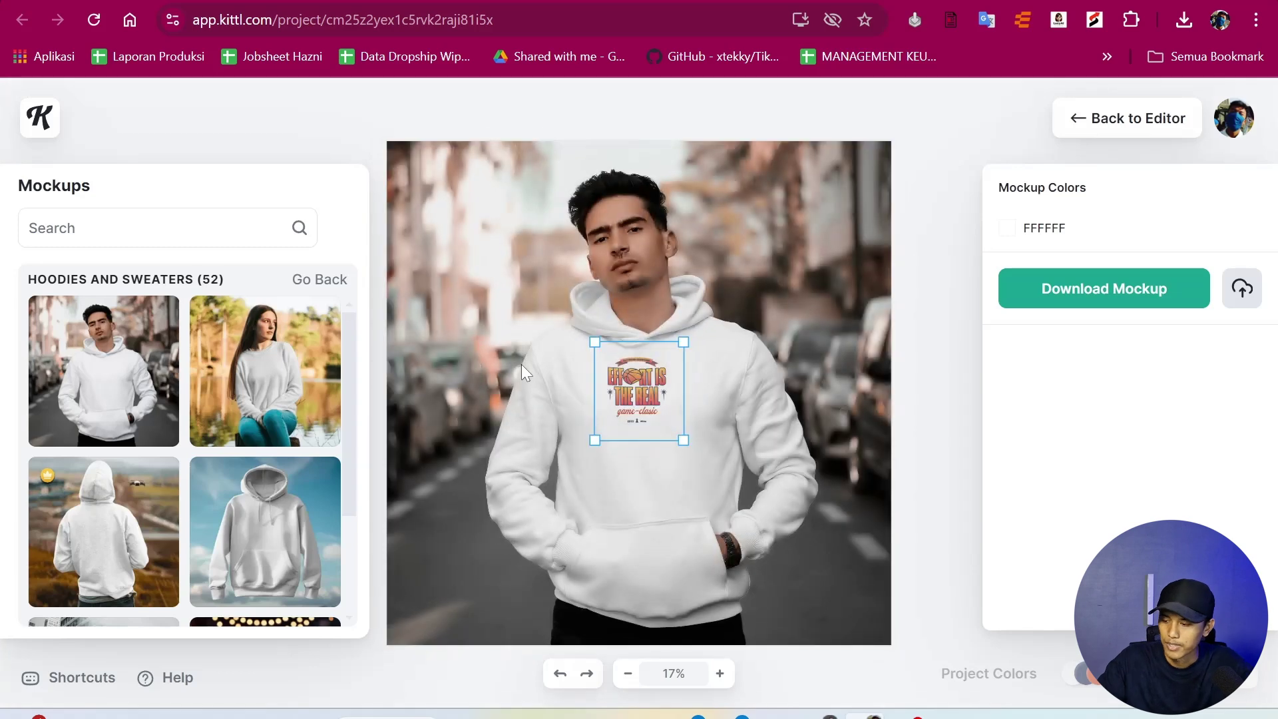
Step: Enlarge the design on the man's hoodie and center it on the chest above the front pocket
left_click_drag(639, 402, 653, 414)
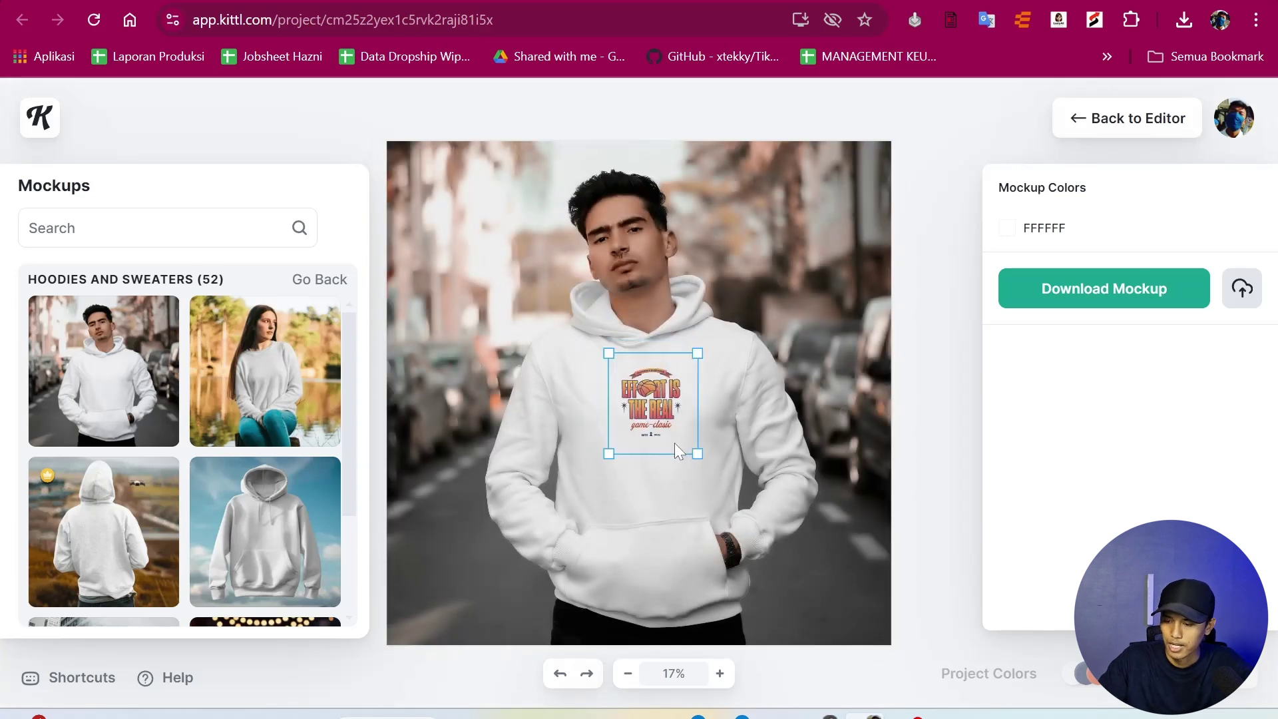
left_click_drag(697, 454, 812, 536)
left_click_drag(707, 441, 661, 420)
left_click(775, 416)
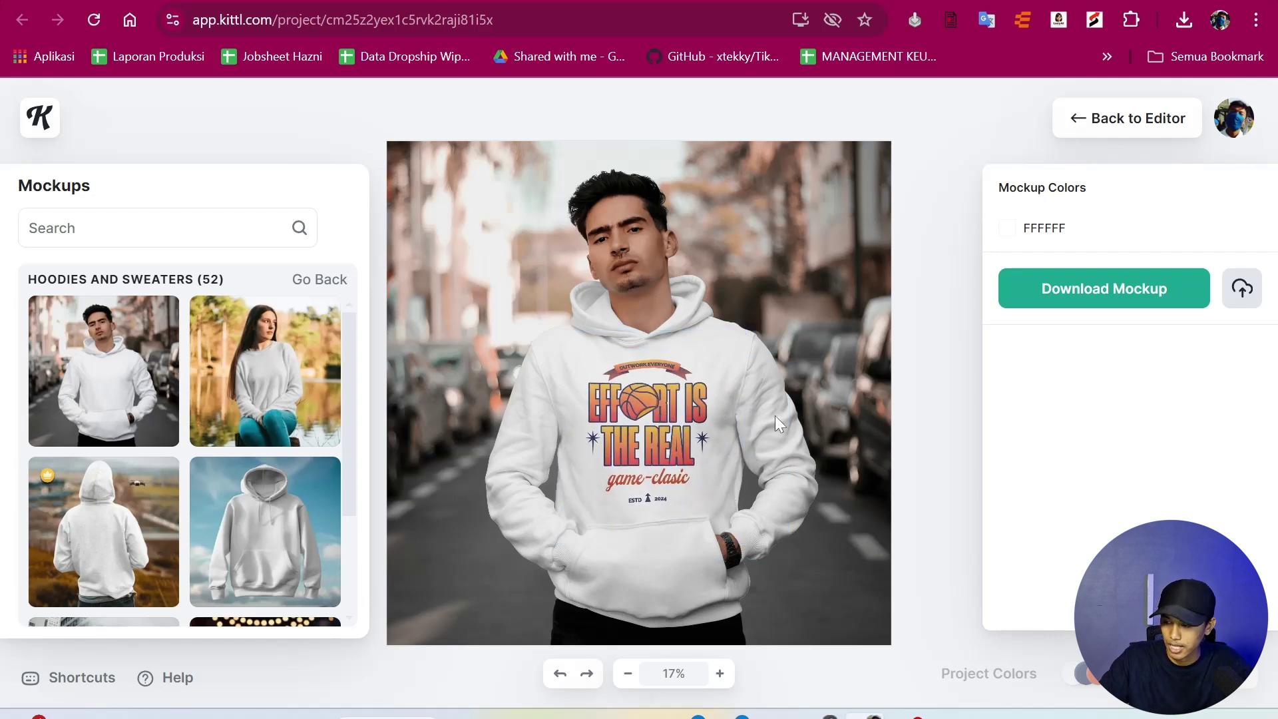
Step: Change the hoodie's mockup color to near-black 020202 and select the design on it
left_click(1007, 240)
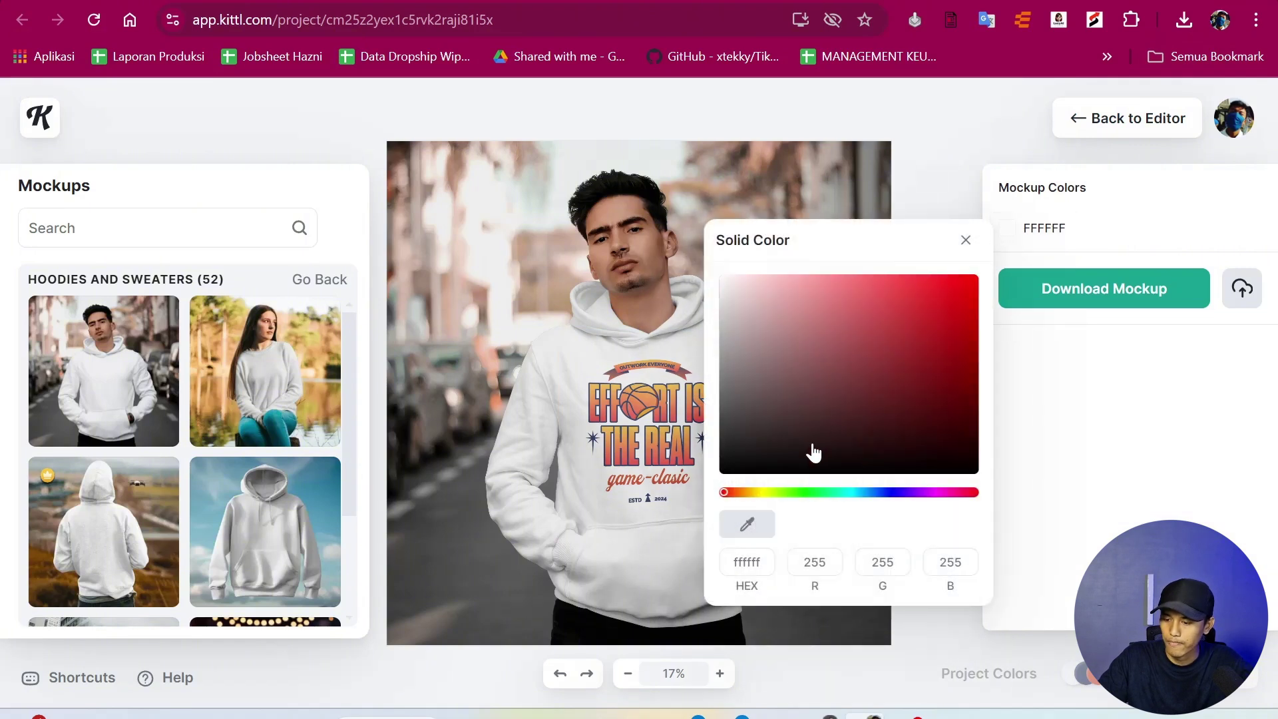
left_click_drag(813, 452, 766, 480)
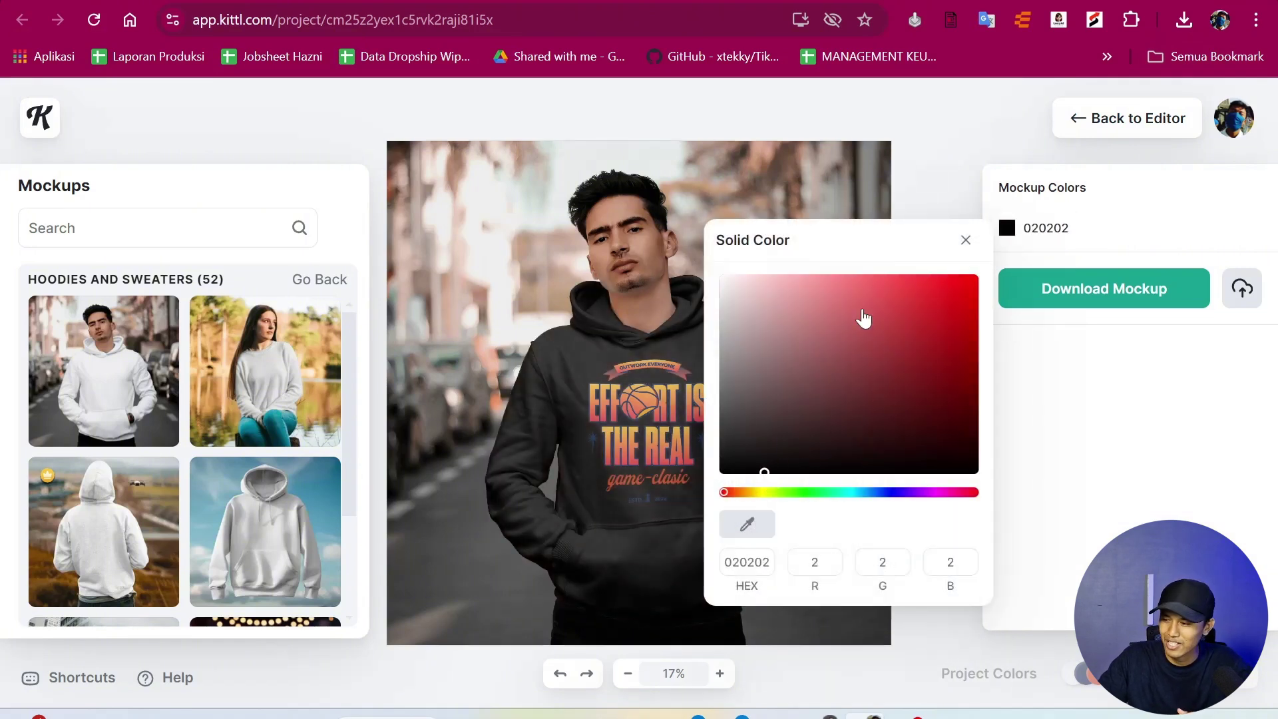
left_click(934, 170)
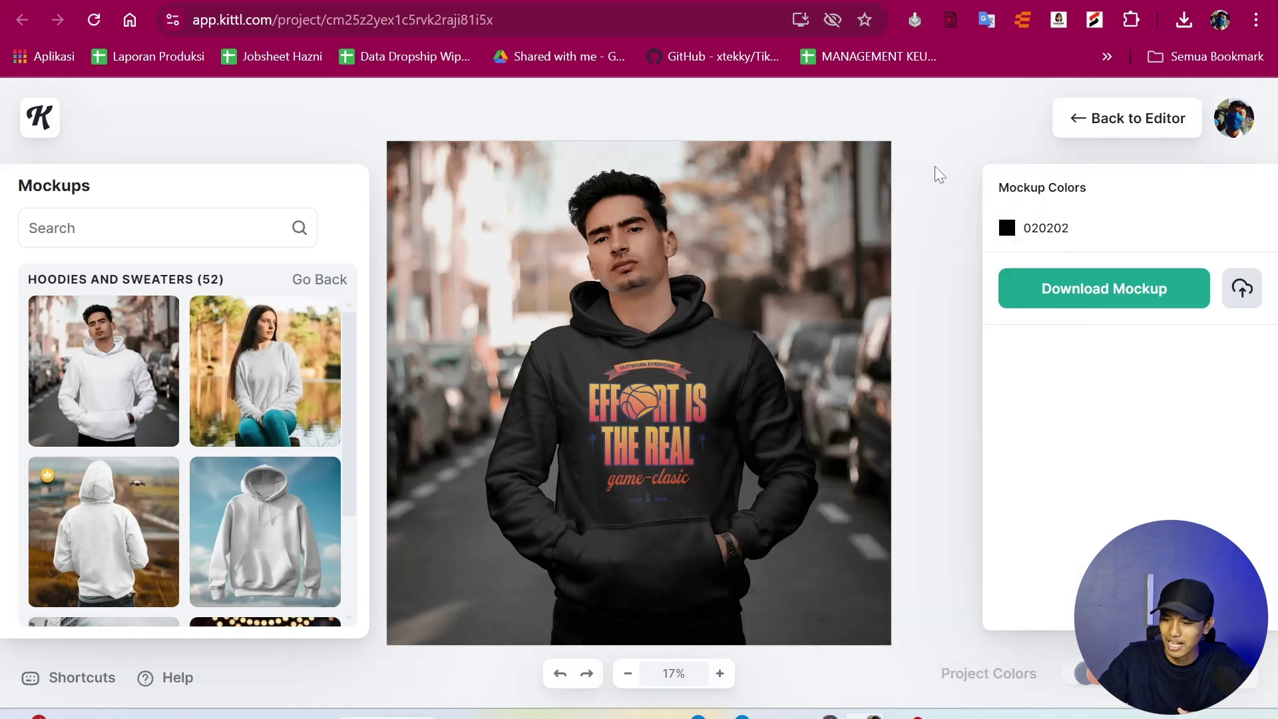
left_click(649, 407)
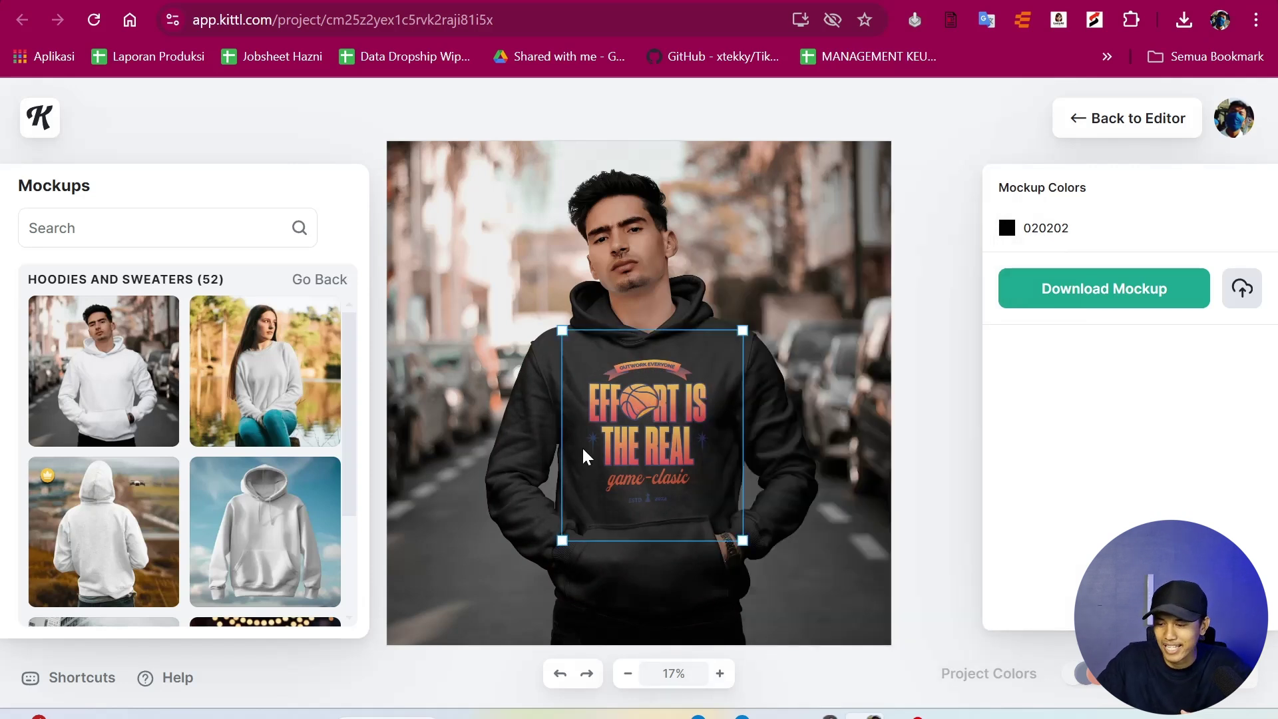